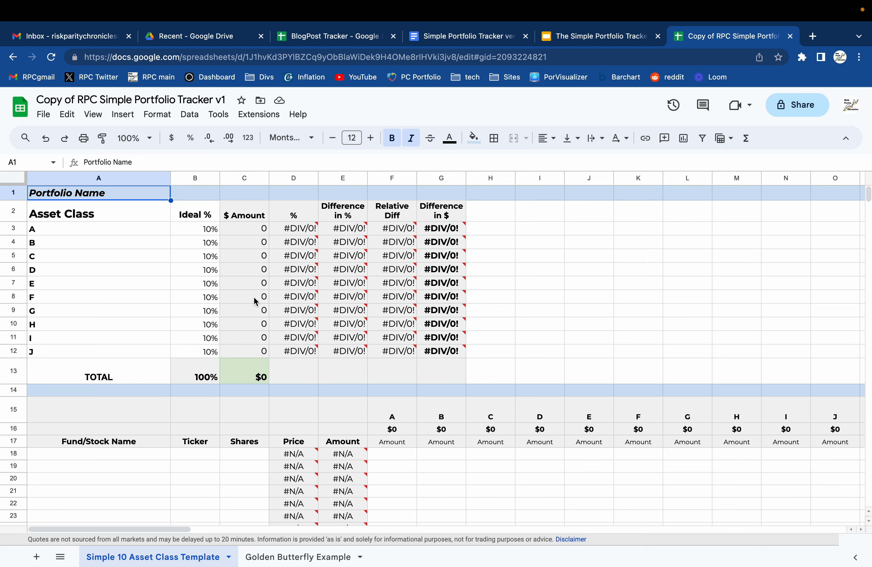
Step: Try to enter "g" in cell D13 of the TOTAL row
{"action": "mouse_move", "coordinate": [298, 337]}
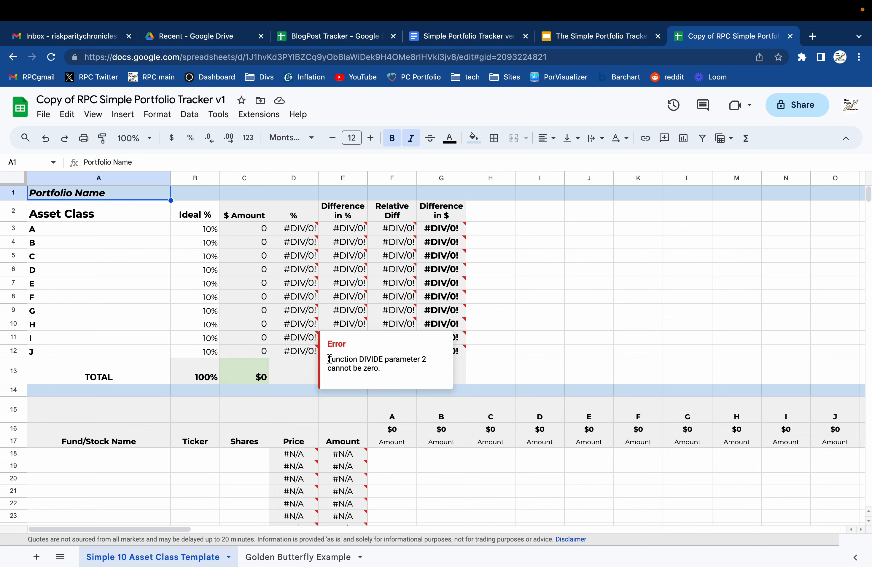
{"action": "left_click", "coordinate": [302, 370]}
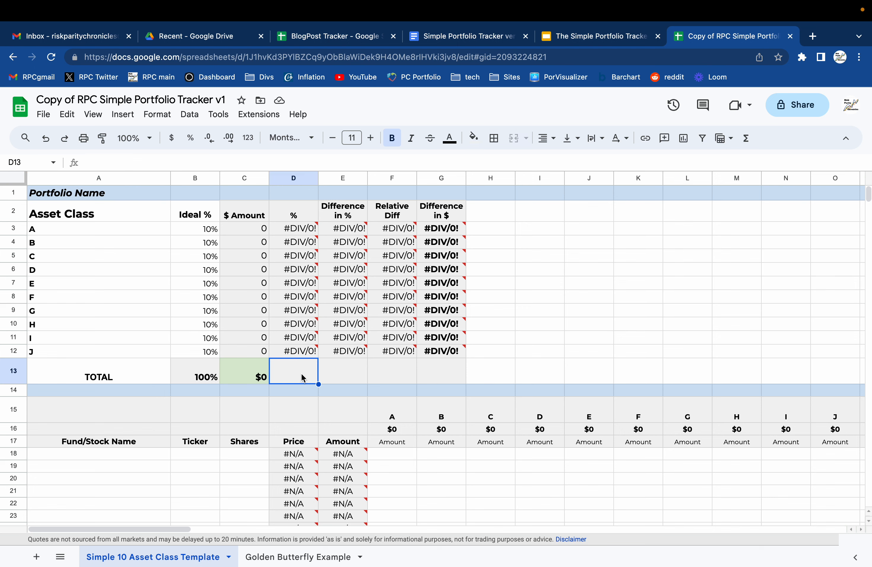
{"action": "key", "text": "Return"}
{"action": "type", "text": "g"}
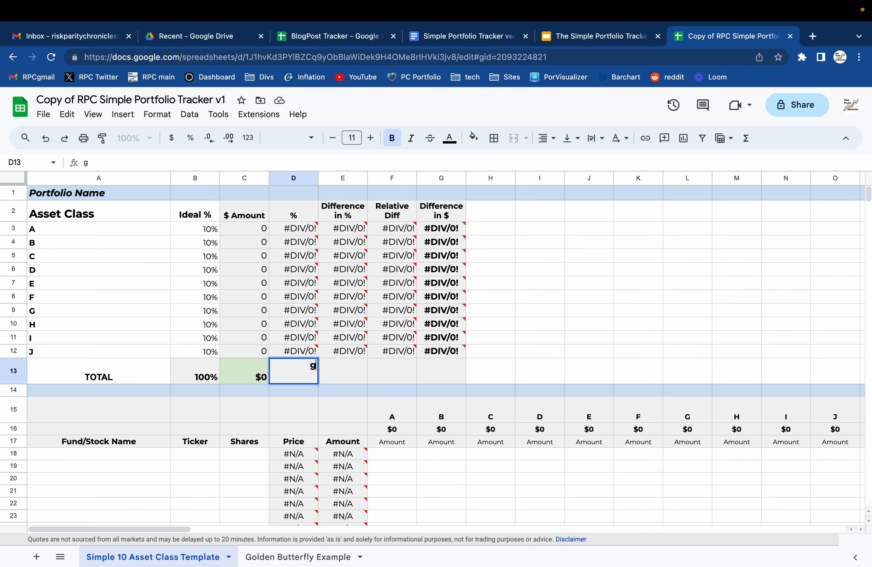
{"action": "key", "text": "Return"}
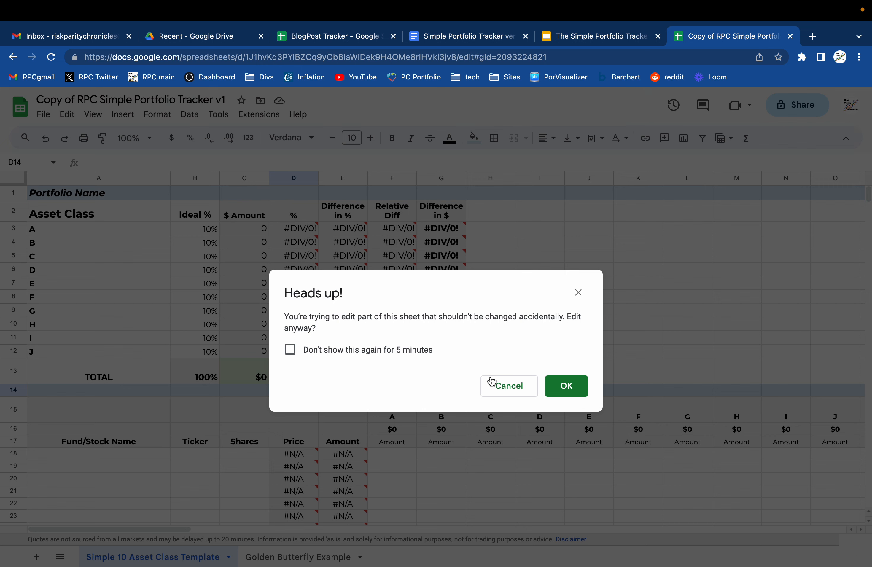
{"action": "left_click", "coordinate": [504, 387]}
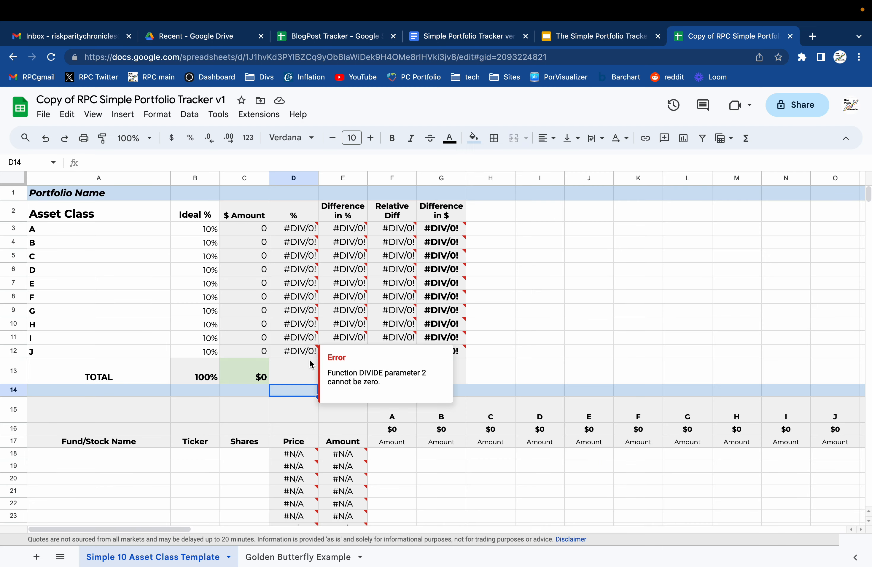
{"action": "left_click", "coordinate": [302, 368]}
{"action": "key", "text": "Left"}
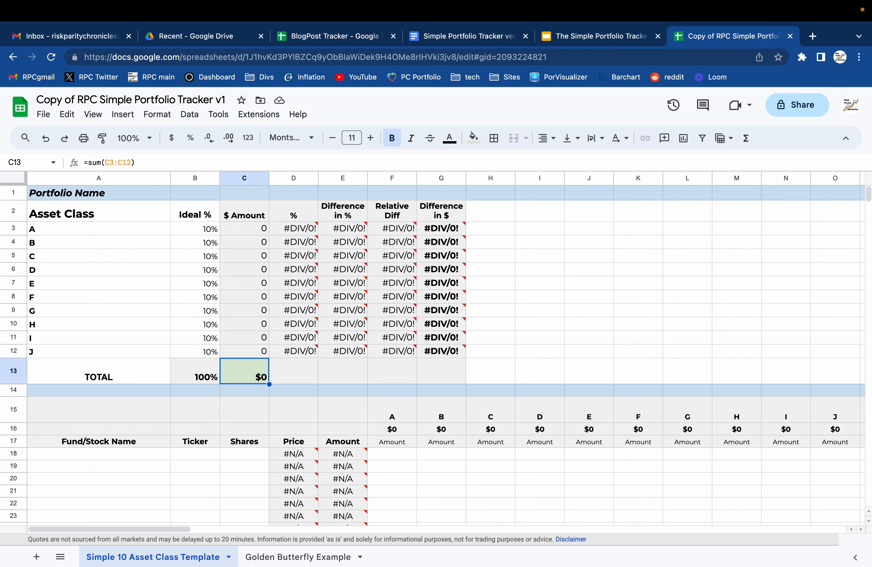
{"action": "key", "text": "Left"}
{"action": "key", "text": "Right"}
{"action": "key", "text": "Left"}
{"action": "key", "text": "Left"}
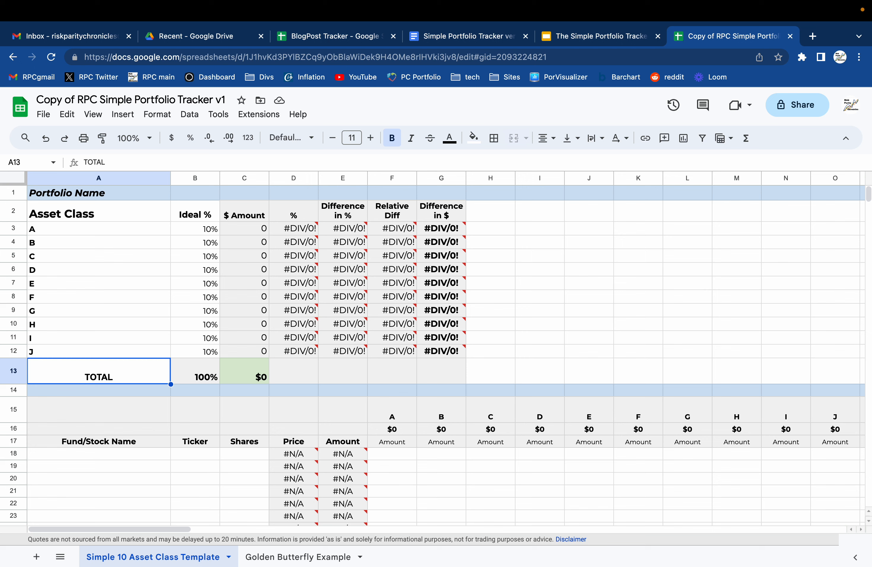
Step: Replace the portfolio name in cell A1 with "RPC October 23"
{"action": "left_click", "coordinate": [96, 198]}
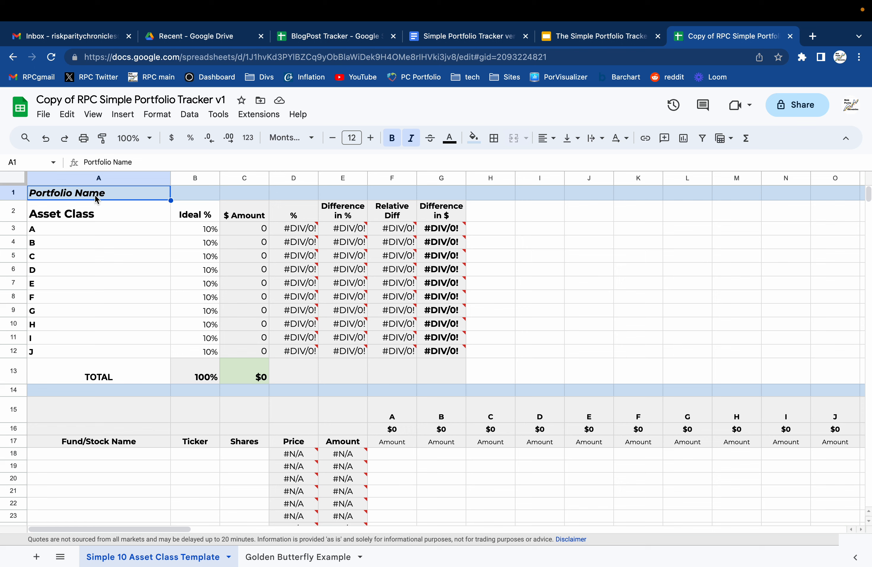
{"action": "type", "text": "RPC Oct"}
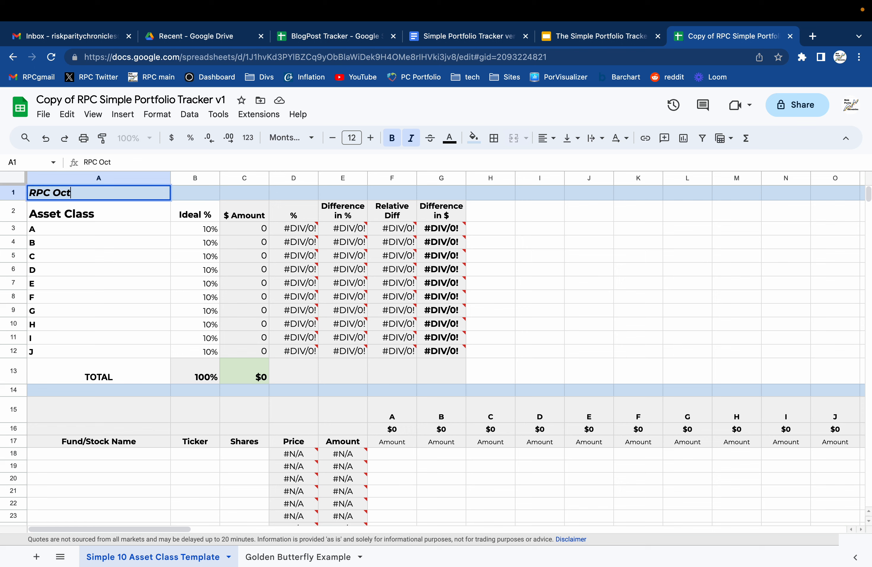
{"action": "type", "text": "ober 23"}
{"action": "key", "text": "Return"}
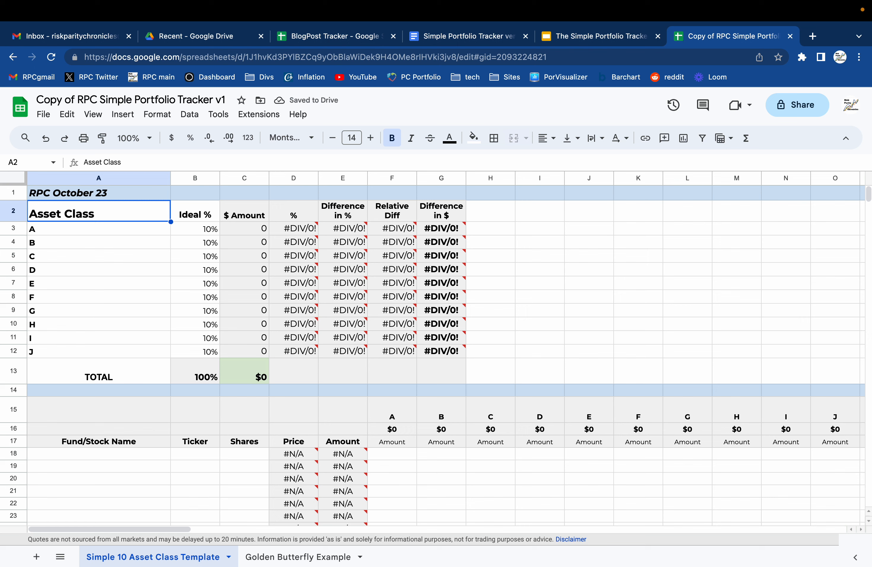
Step: Rename asset classes A, B and C to "Stocks", "Bonds" and "Managed Futures"
{"action": "key", "text": "Down"}
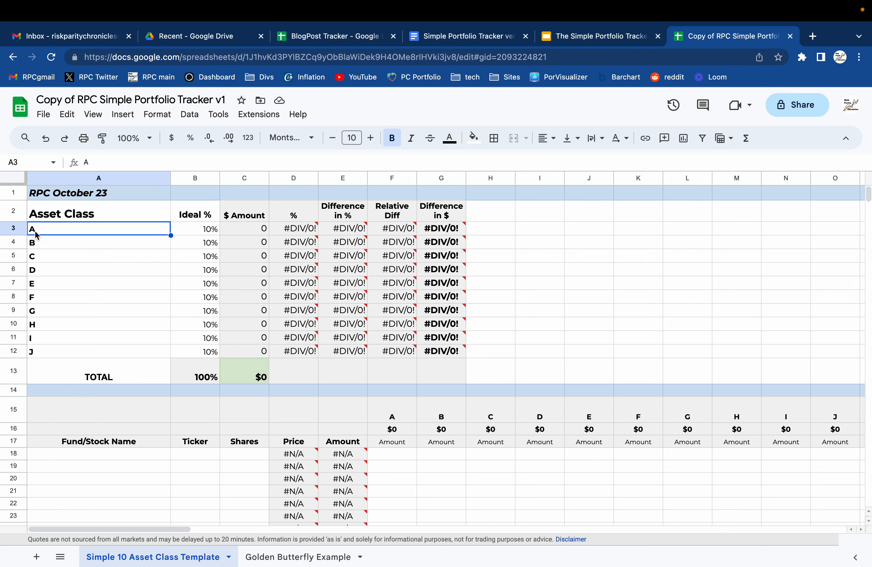
{"action": "key", "text": "BackSpace"}
{"action": "type", "text": "Stocks"}
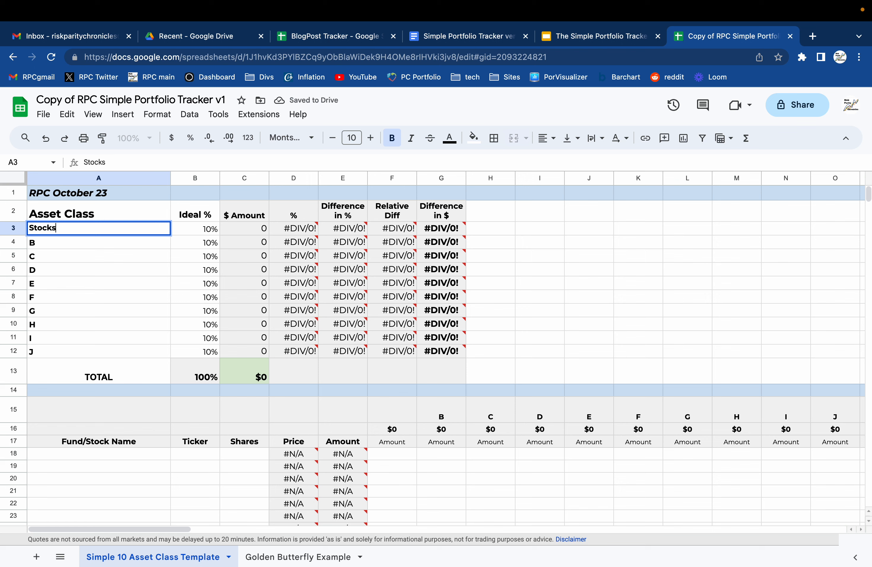
{"action": "key", "text": "Return"}
{"action": "type", "text": "Bonds"}
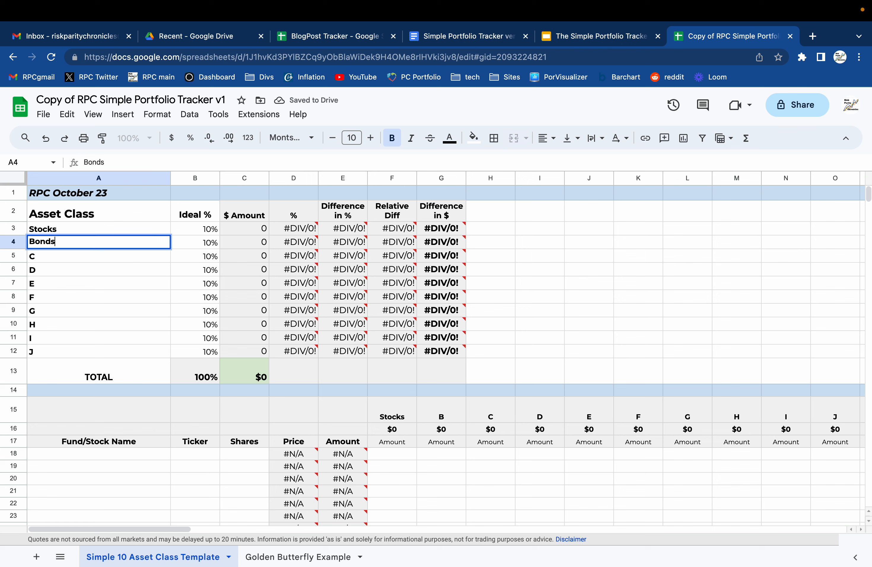
{"action": "key", "text": "Return"}
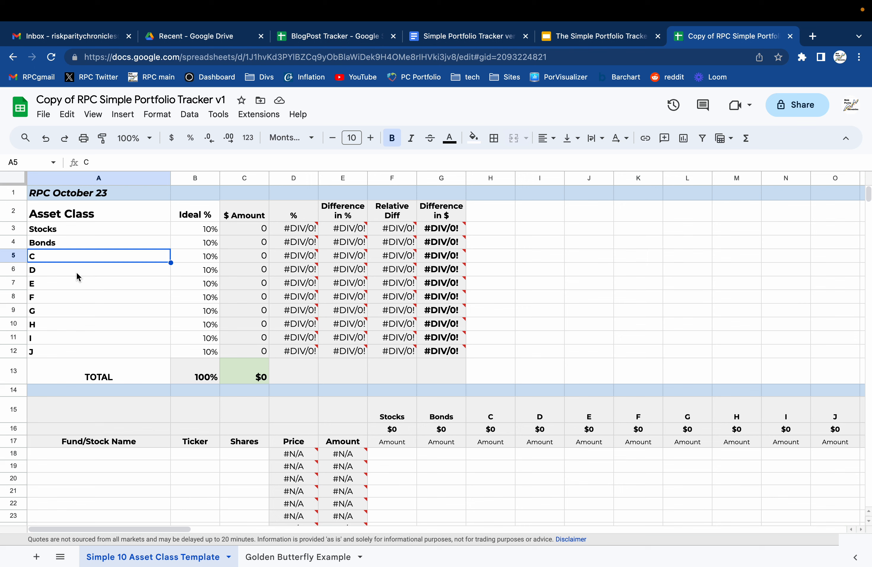
{"action": "type", "text": "Managed Fu"}
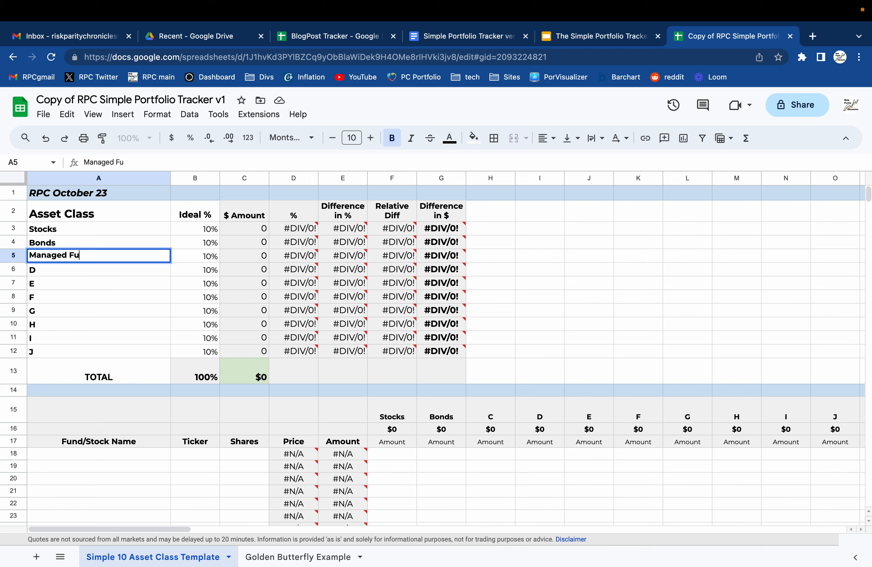
{"action": "type", "text": "tures"}
{"action": "key", "text": "Tab"}
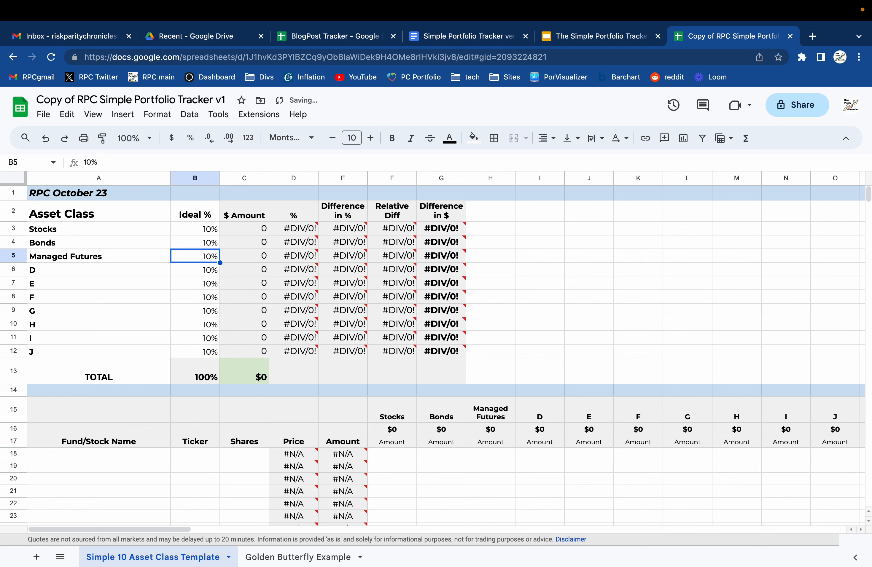
{"action": "key", "text": "Tab"}
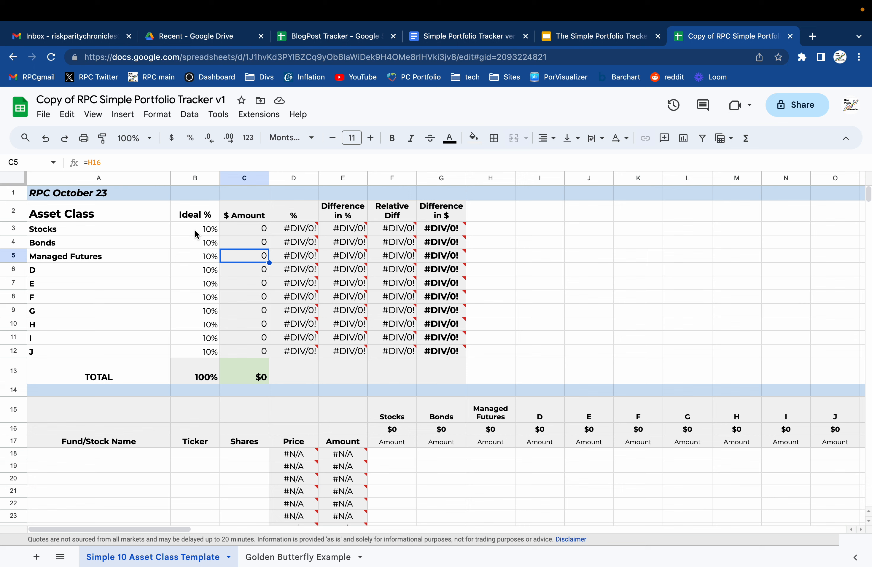
Step: Set the ideal percentage to 55% for Stocks and 35% for Bonds
{"action": "left_click", "coordinate": [196, 233]}
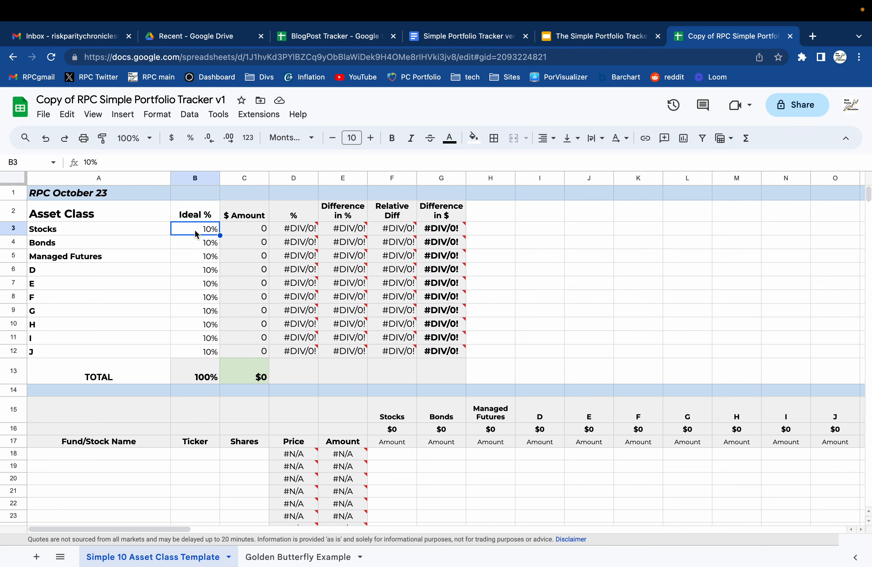
{"action": "type", "text": "55"}
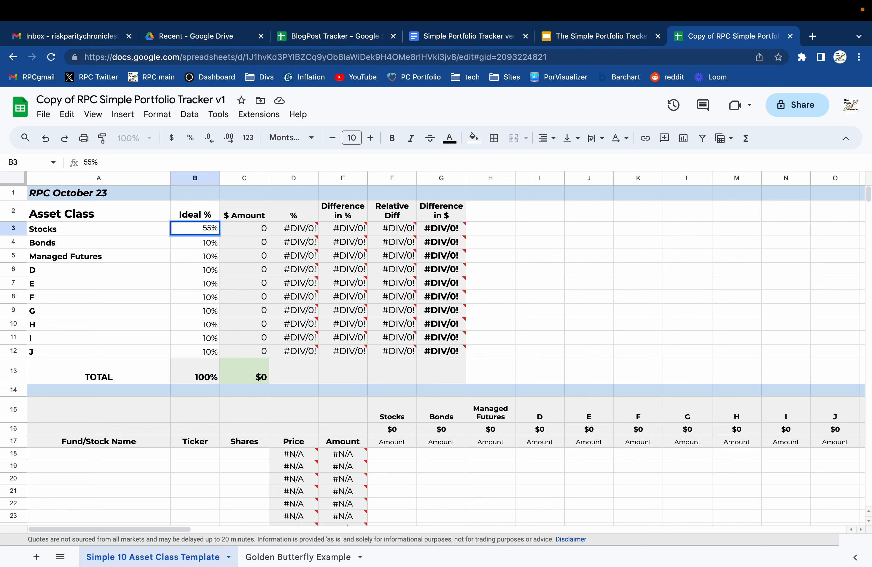
{"action": "key", "text": "Return"}
{"action": "type", "text": "35"}
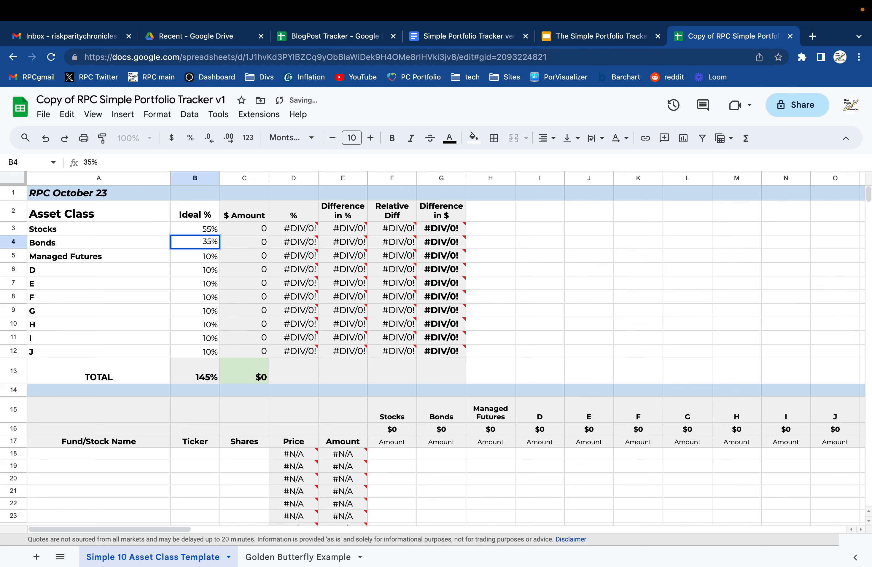
{"action": "key", "text": "Return"}
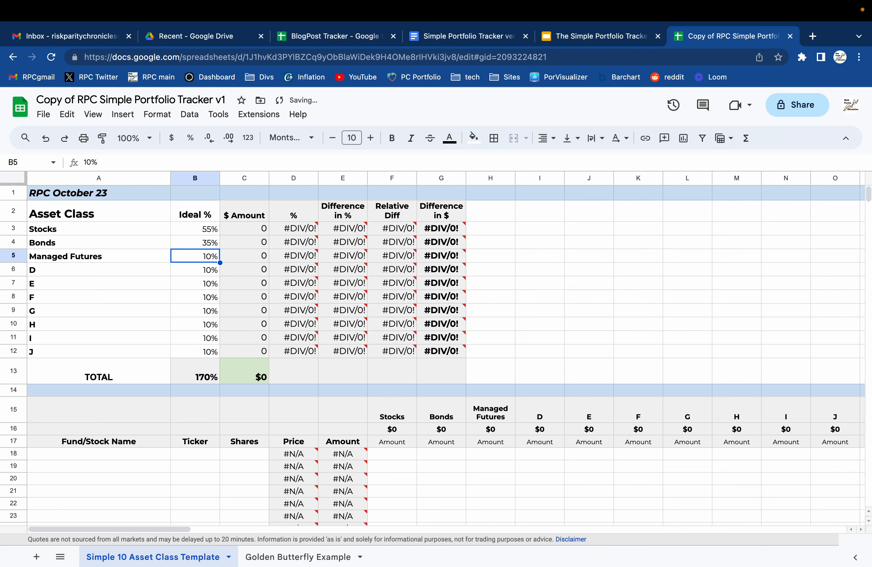
Step: Clear the ideal percentages of the unused asset classes D through J, cells B6 to B12
{"action": "key", "text": "Down"}
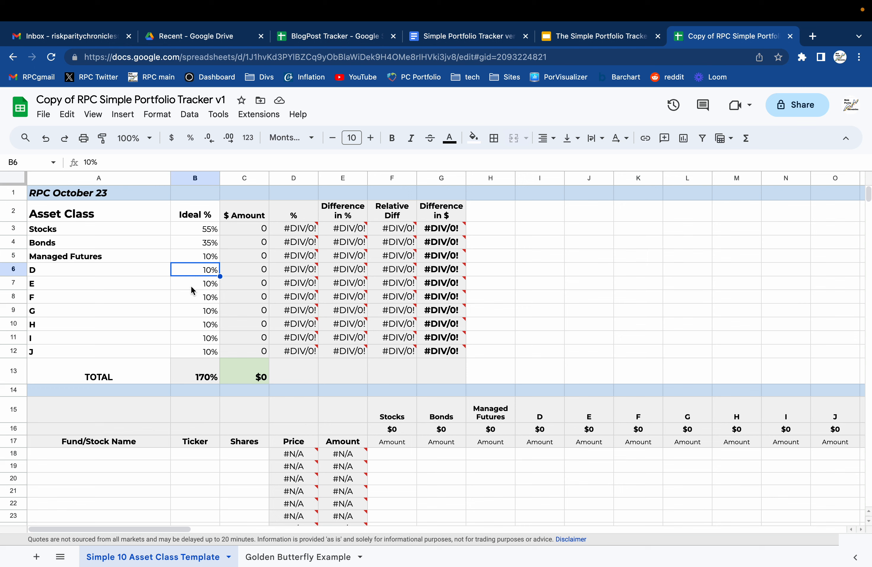
{"action": "key", "text": "Delete"}
{"action": "key", "text": "Down"}
{"action": "key", "text": "Delete"}
{"action": "key", "text": "Down"}
{"action": "key", "text": "Delete"}
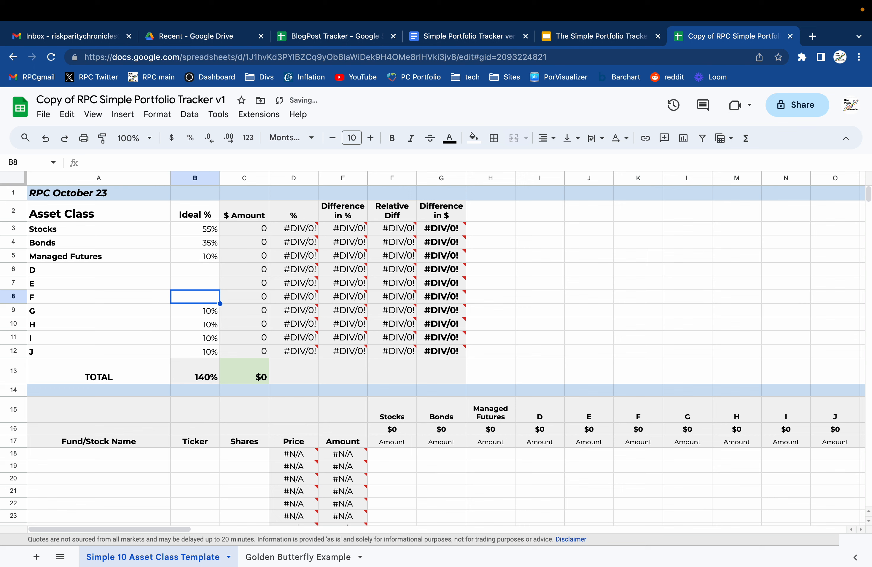
{"action": "key", "text": "Down"}
{"action": "key", "text": "Delete"}
{"action": "key", "text": "Down"}
{"action": "key", "text": "Delete"}
{"action": "key", "text": "Down"}
{"action": "key", "text": "Delete"}
{"action": "key", "text": "Down"}
{"action": "key", "text": "Delete"}
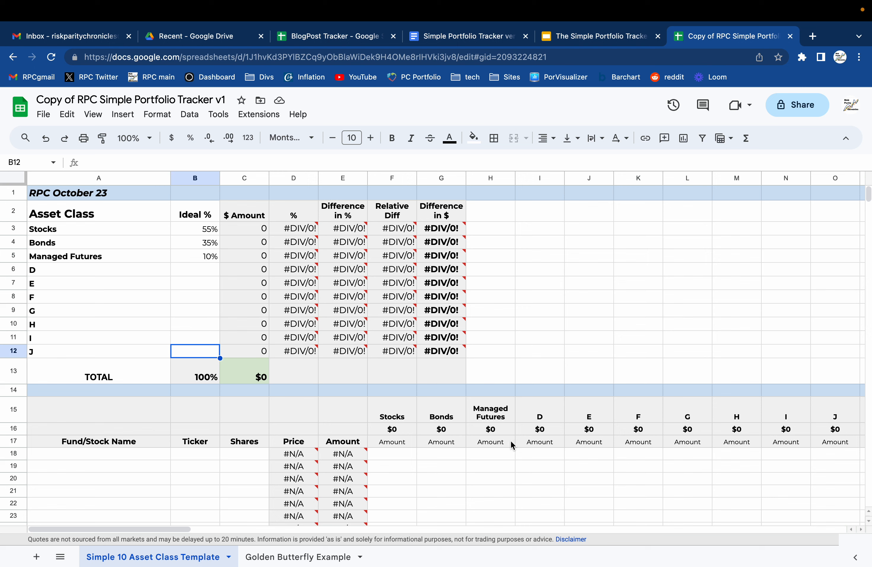
Step: Enter "Vanguard S&P 500 index fund" with ticker VOO as the first holding in row 18
{"action": "left_click", "coordinate": [120, 453]}
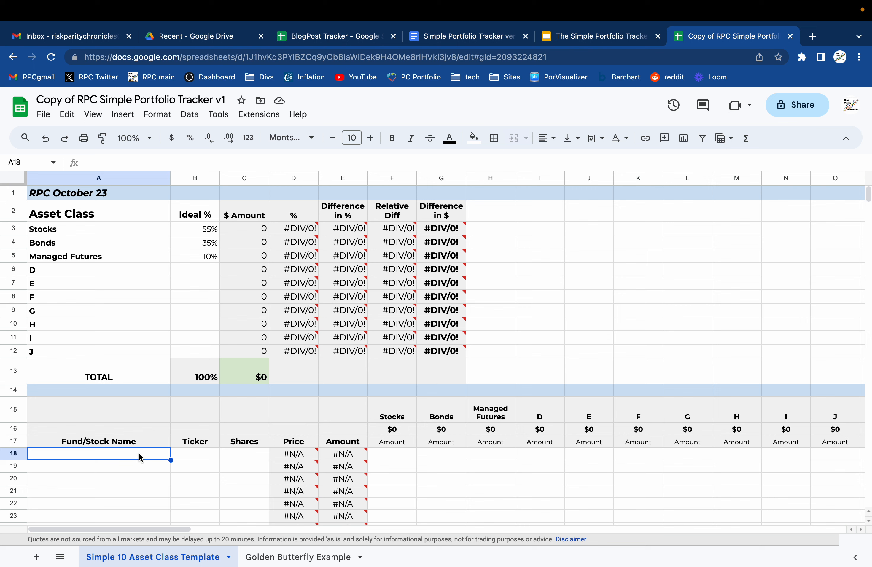
{"action": "type", "text": "Vanguard "}
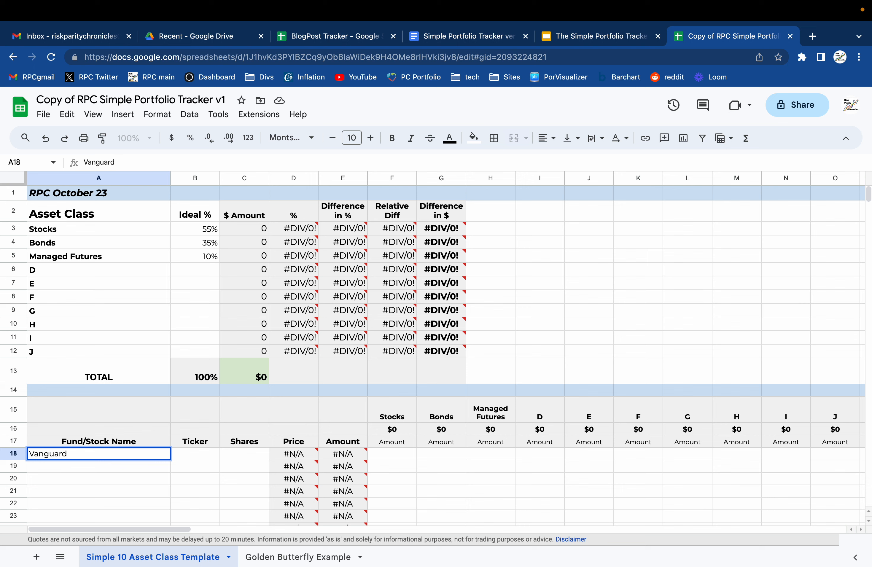
{"action": "type", "text": "S&P 500 index fund"}
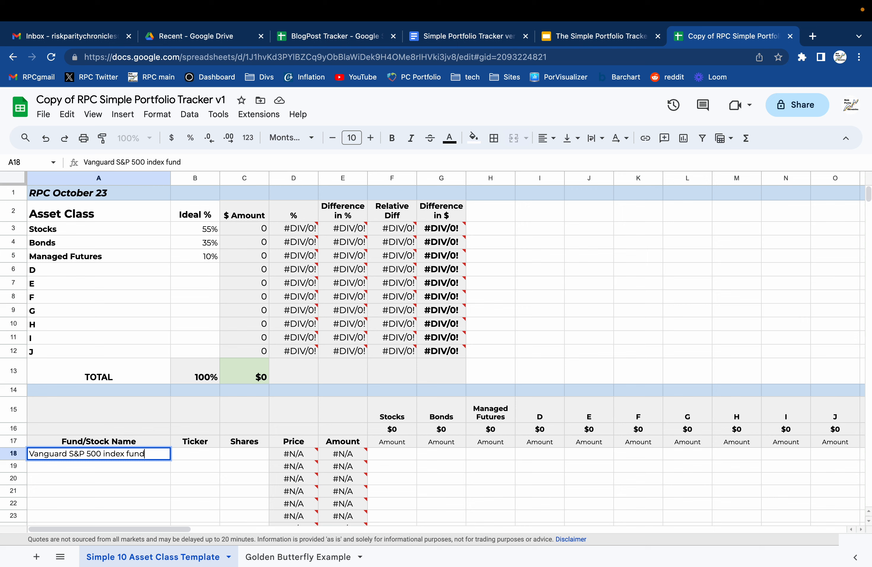
{"action": "key", "text": "Tab"}
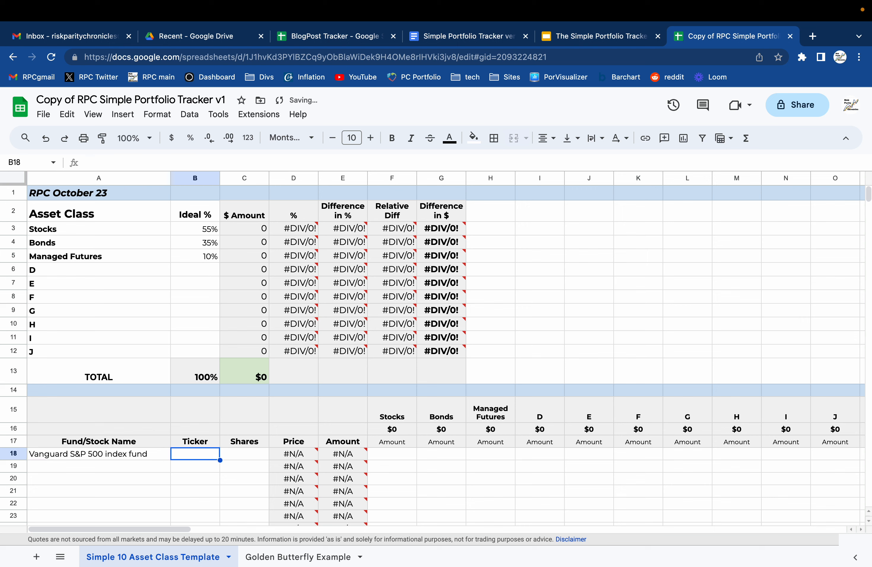
{"action": "type", "text": "V"}
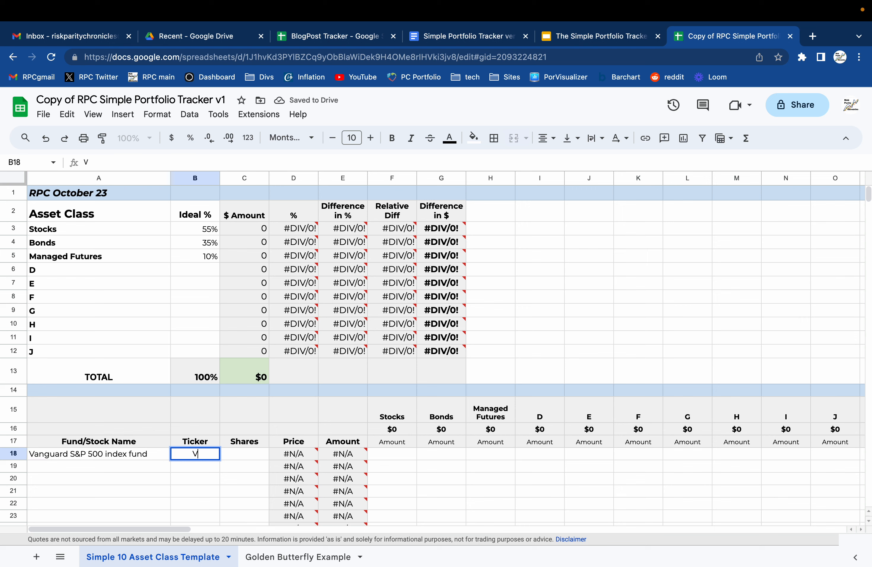
{"action": "type", "text": "OO"}
{"action": "key", "text": "Return"}
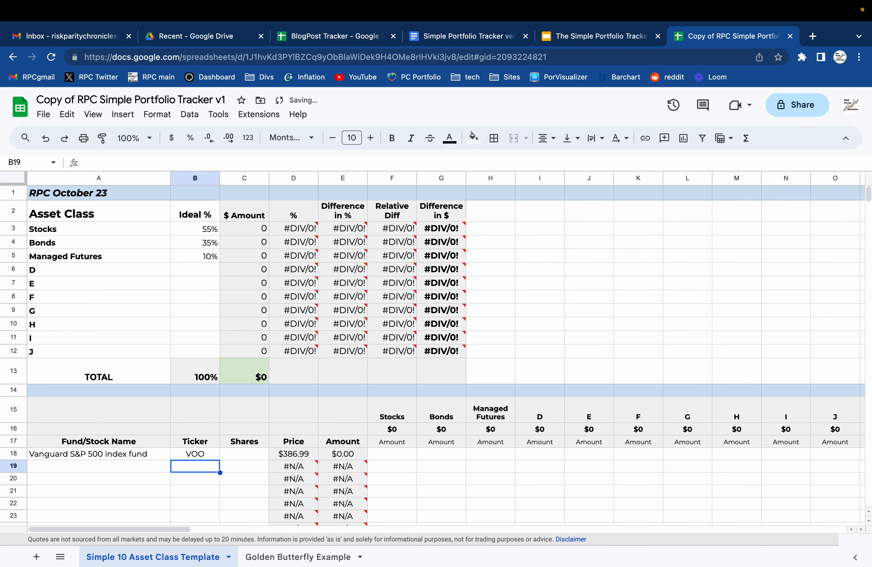
Step: Set the number of shares for the VOO holding in row 18 to 200
{"action": "key", "text": "Up"}
{"action": "key", "text": "Right"}
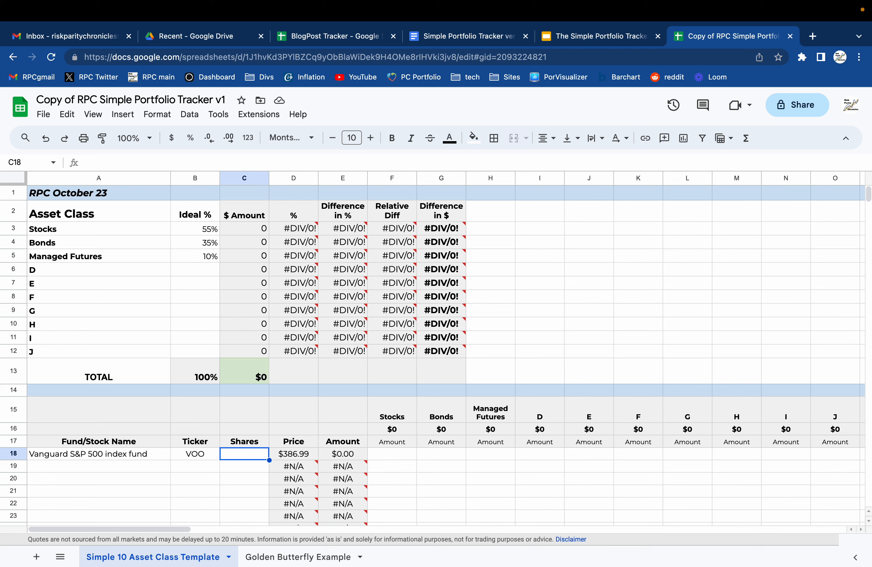
{"action": "type", "text": "200"}
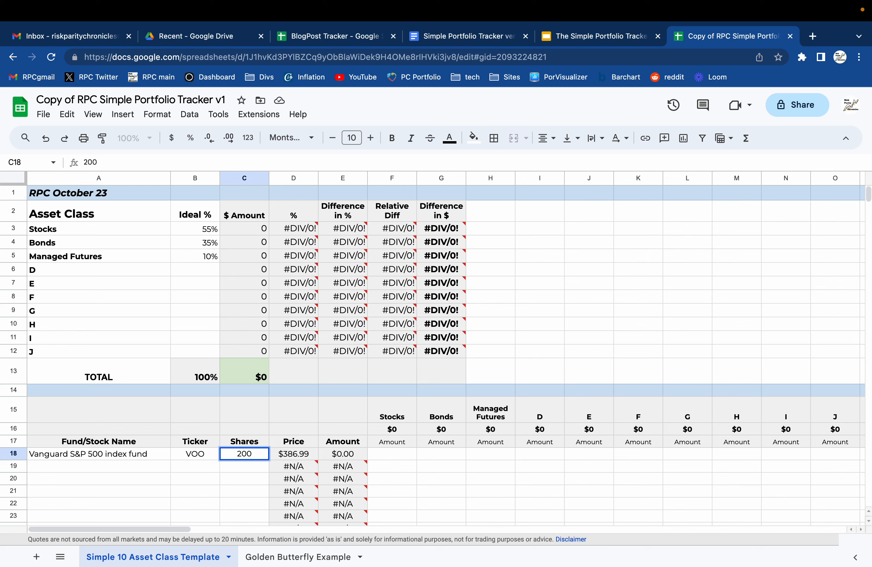
{"action": "key", "text": "Return"}
Step: Enter "Vanguard Long-term Treasuries" with ticker VGLT and 1000 shares as the second holding in row 19
{"action": "key", "text": "Left"}
{"action": "key", "text": "Left"}
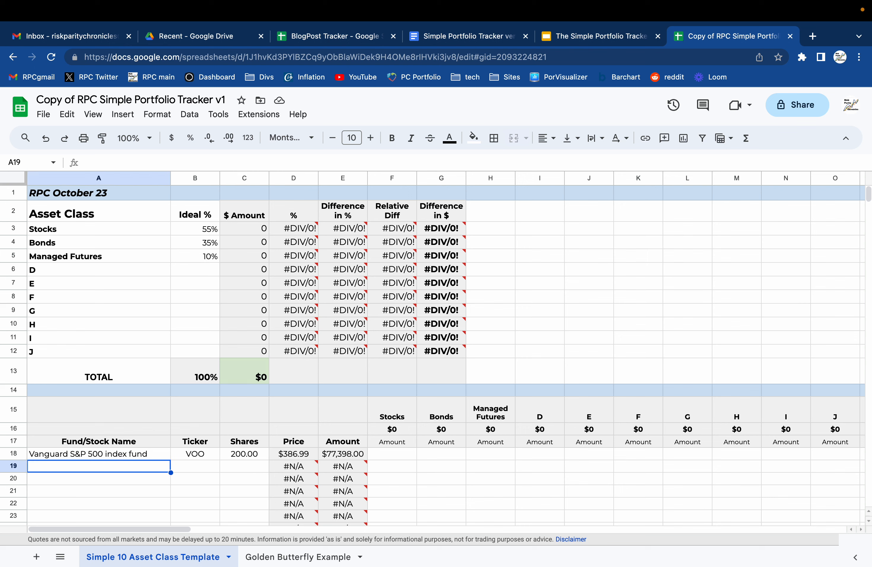
{"action": "type", "text": "V"}
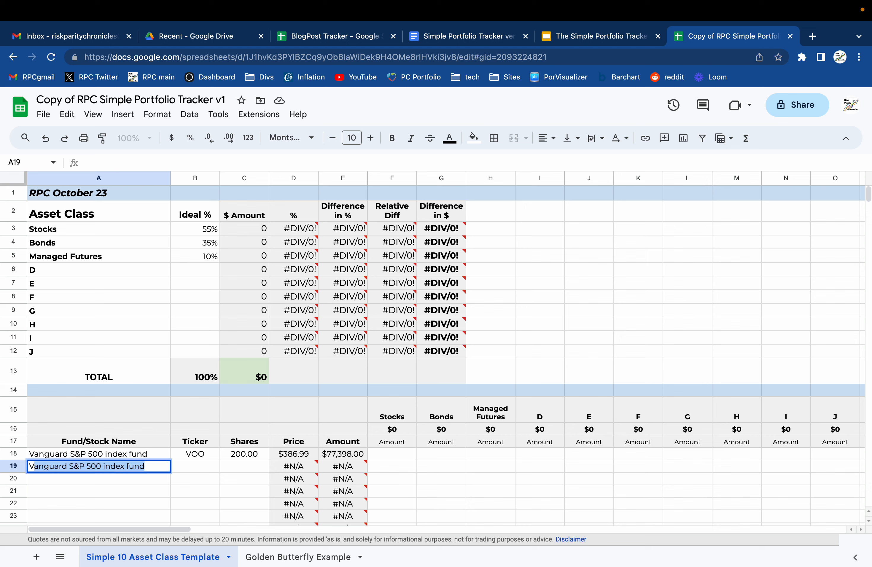
{"action": "type", "text": "anguard "}
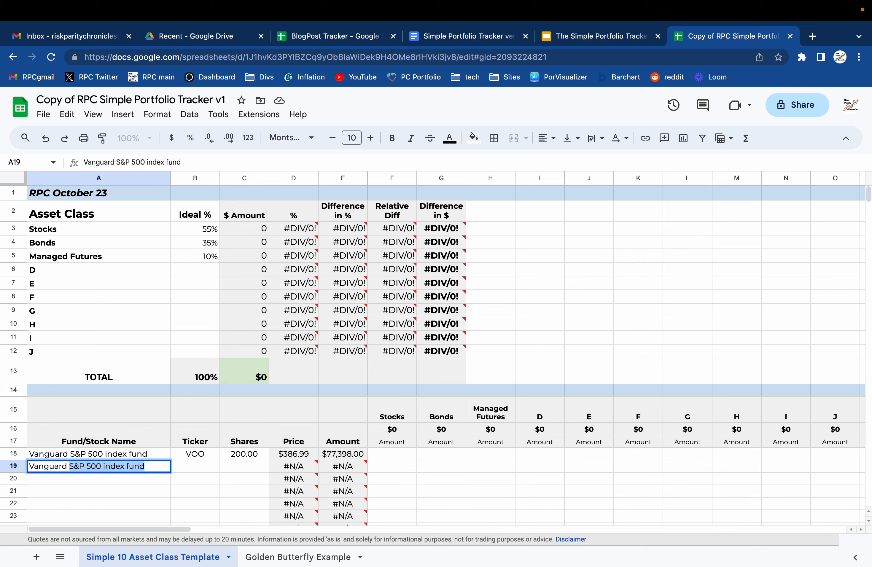
{"action": "type", "text": "Long-term Treasuries"}
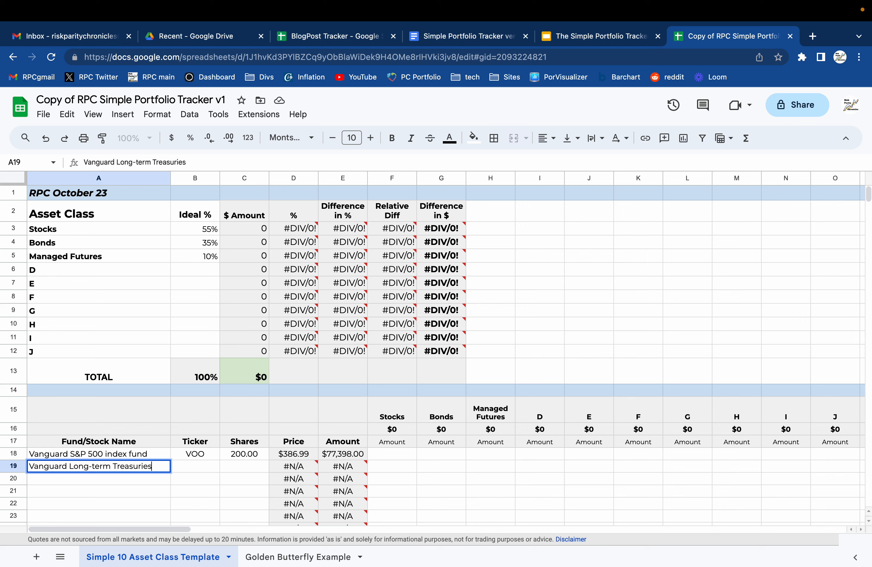
{"action": "key", "text": "Tab"}
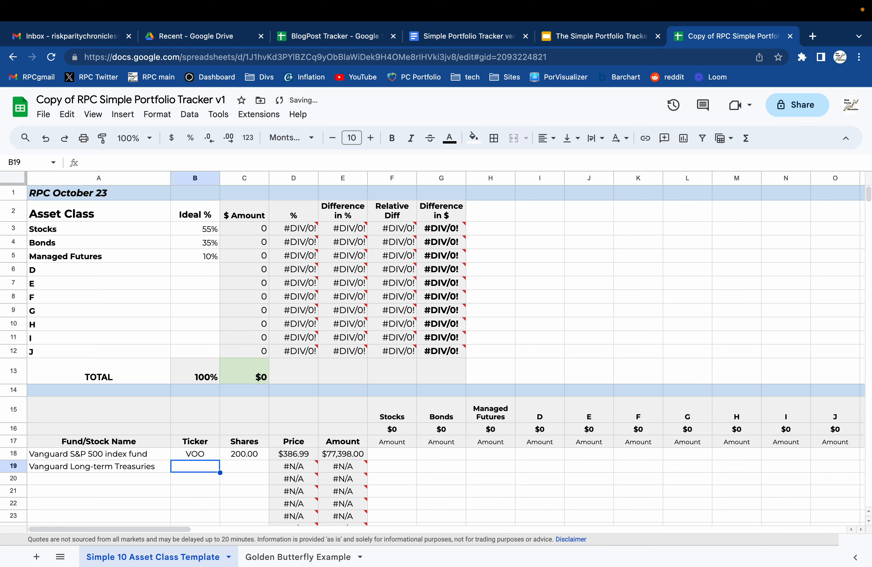
{"action": "type", "text": "VGLT"}
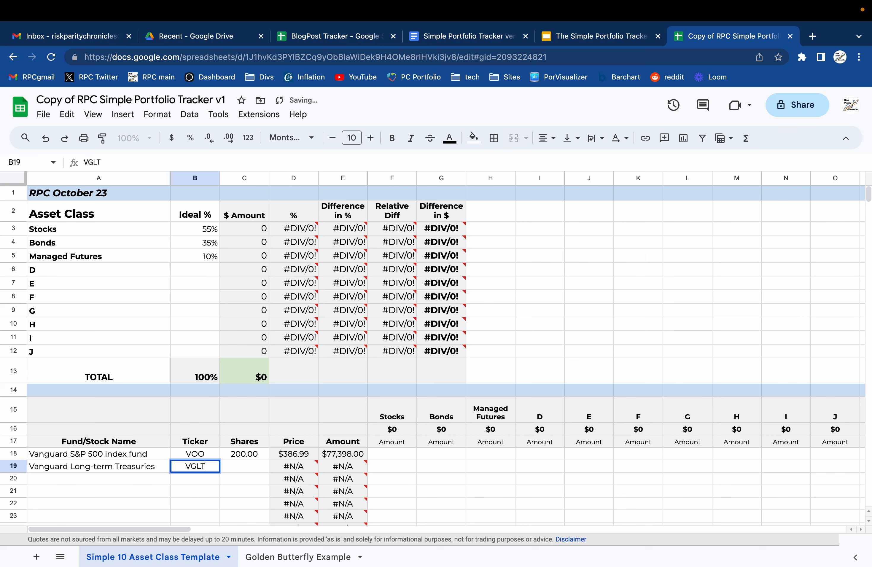
{"action": "key", "text": "Tab"}
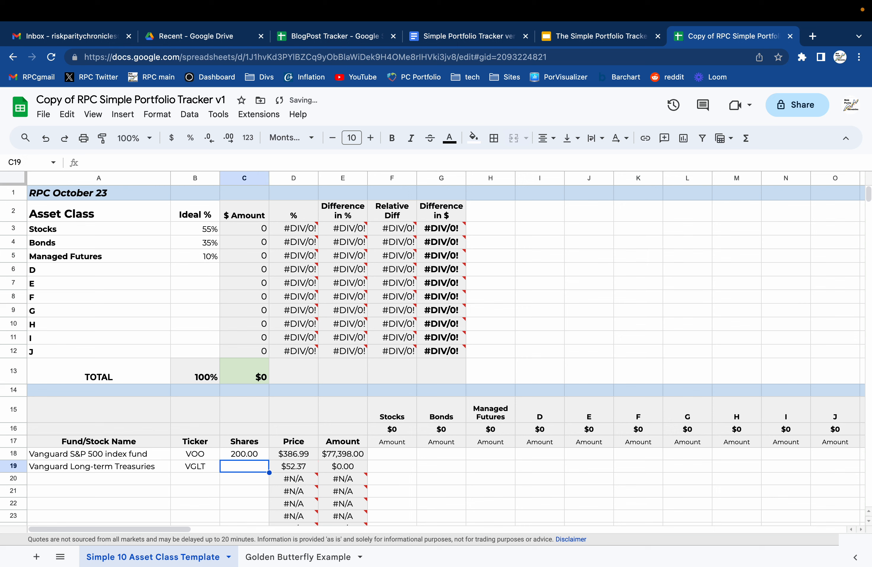
{"action": "type", "text": "1000"}
{"action": "key", "text": "Return"}
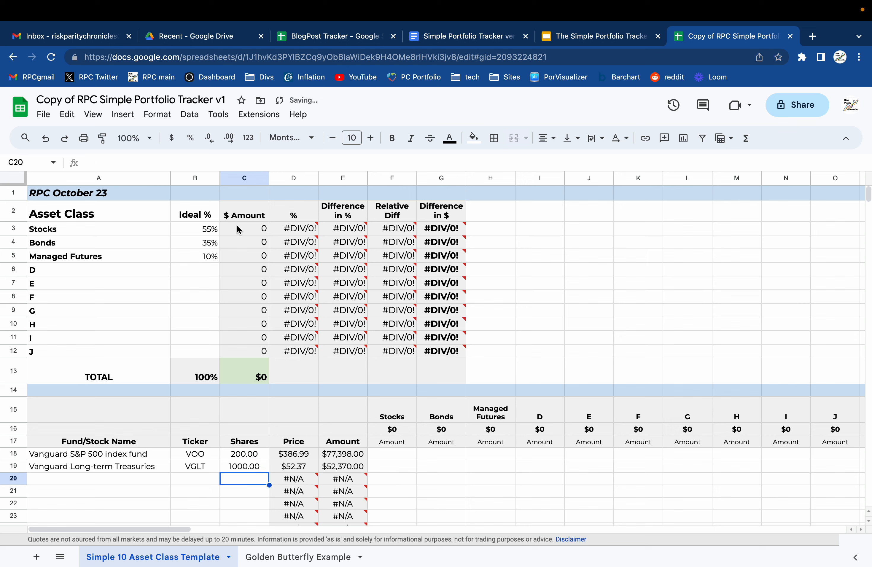
Step: Enter "DBi Managed Futures ETF" as the fund name of the third holding in row 20
{"action": "mouse_move", "coordinate": [354, 482]}
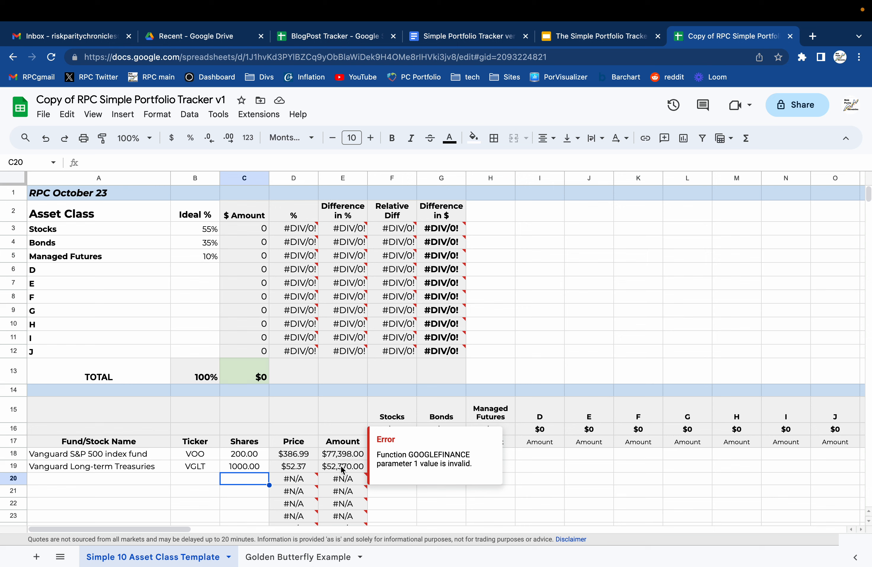
{"action": "left_click", "coordinate": [127, 480]}
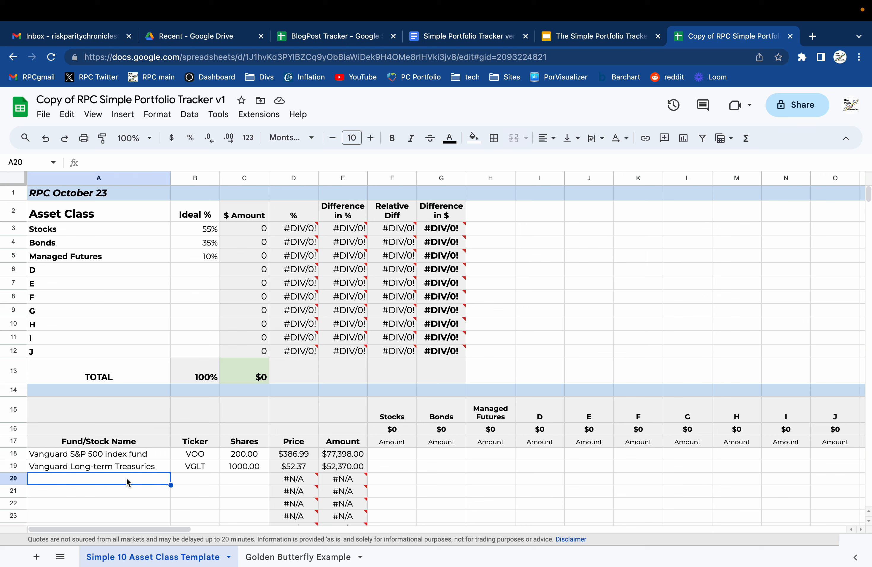
{"action": "type", "text": "DBi"}
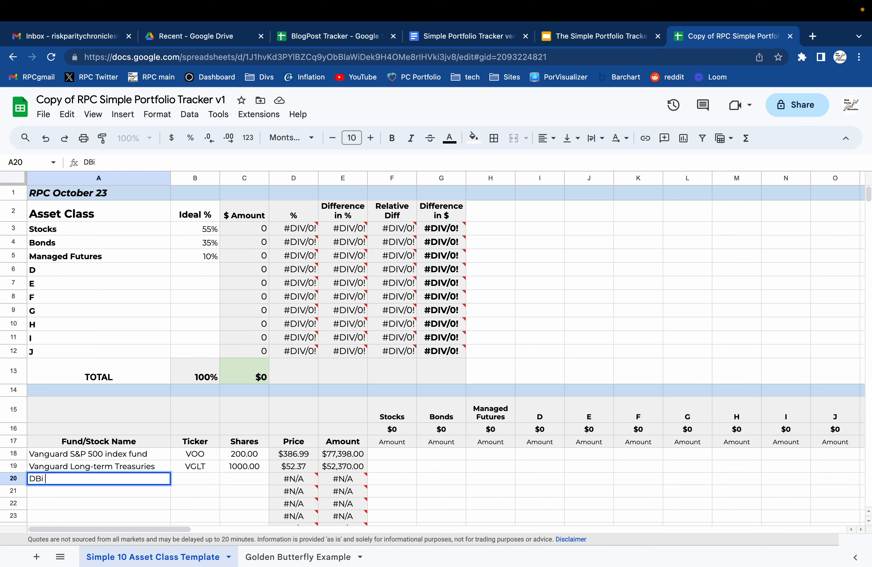
{"action": "type", "text": " Managed Furtu"}
{"action": "key", "text": "BackSpace"}
{"action": "key", "text": "BackSpace"}
{"action": "key", "text": "BackSpace"}
{"action": "type", "text": "tu"}
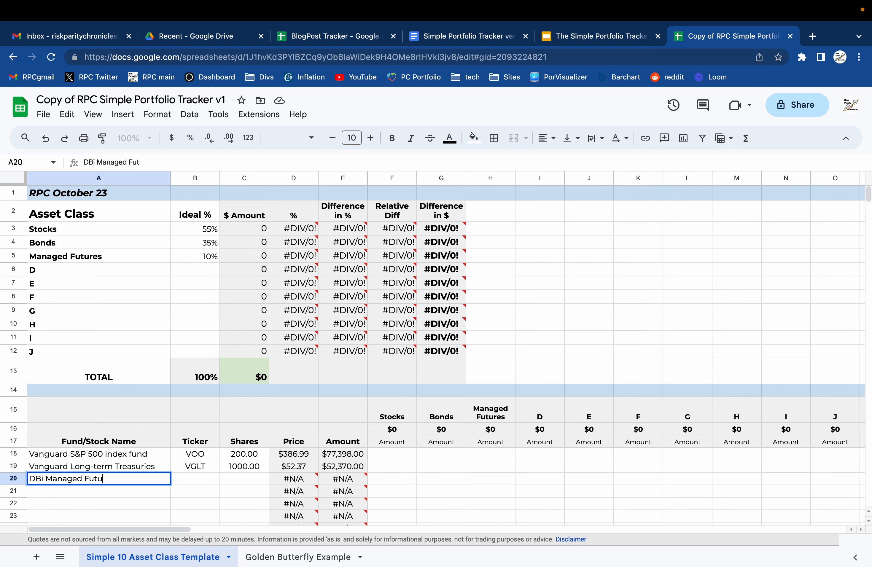
{"action": "type", "text": "res ETF"}
{"action": "key", "text": "Tab"}
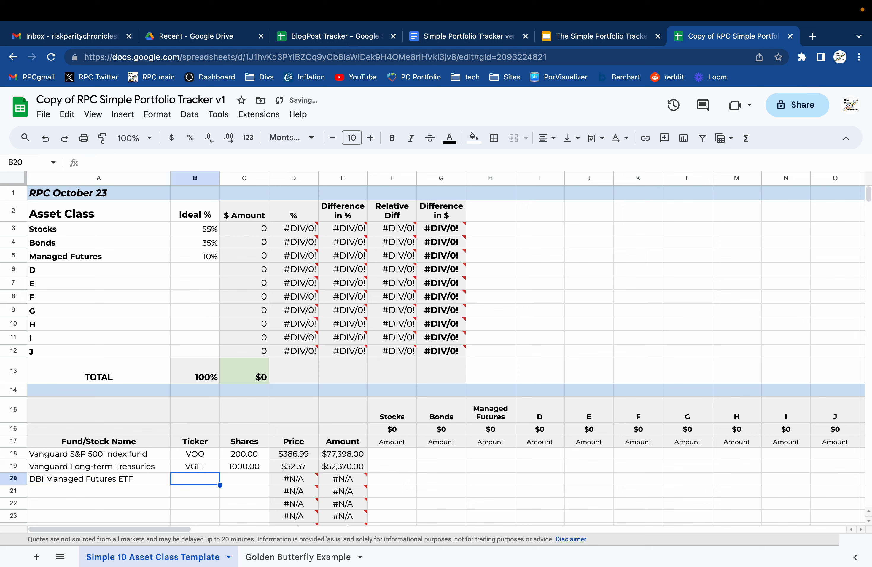
Step: Set the ticker of the managed futures holding in row 20 to DBMF and its shares to 100
{"action": "type", "text": "DBMF"}
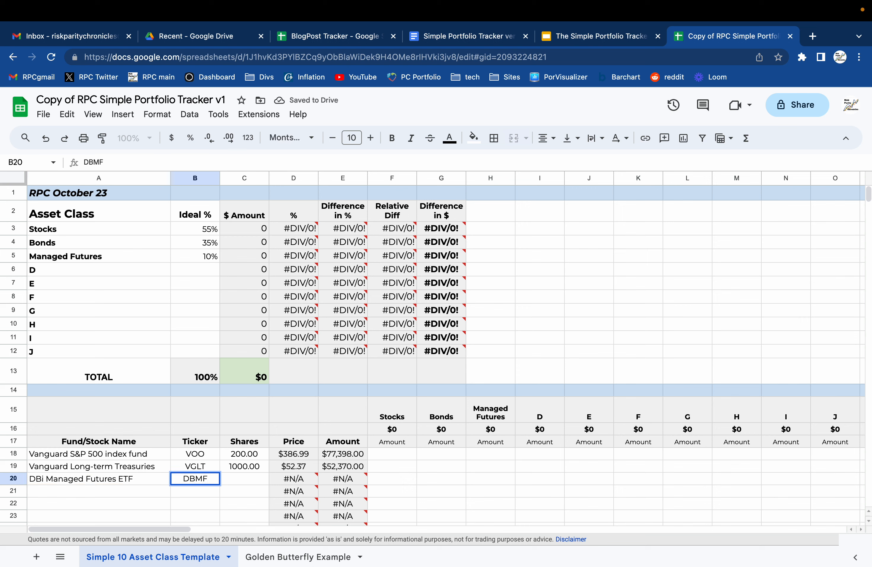
{"action": "key", "text": "Tab"}
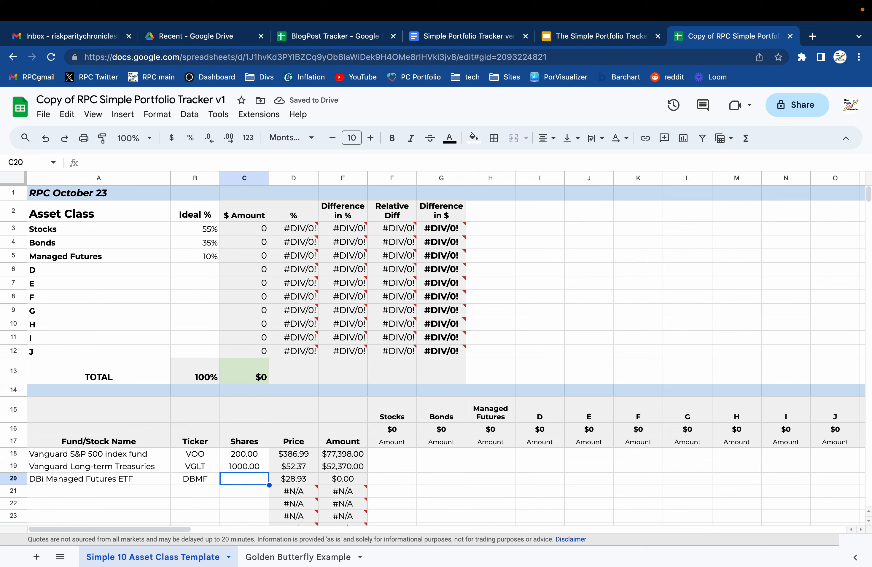
{"action": "type", "text": "100"}
{"action": "key", "text": "Tab"}
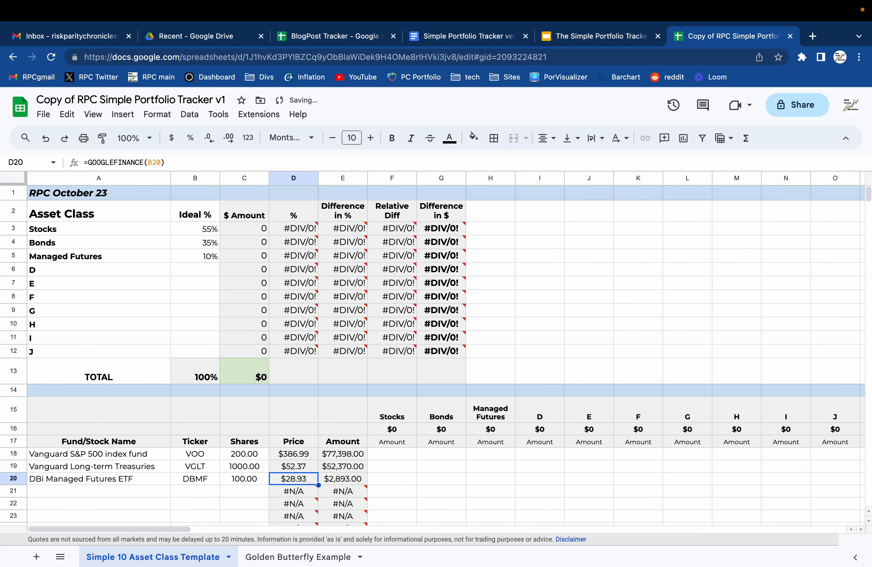
Step: Assign the VOO holding to the Stocks class by entering the formula =E18 in cell F18
{"action": "mouse_move", "coordinate": [292, 258]}
{"action": "left_click", "coordinate": [379, 454]}
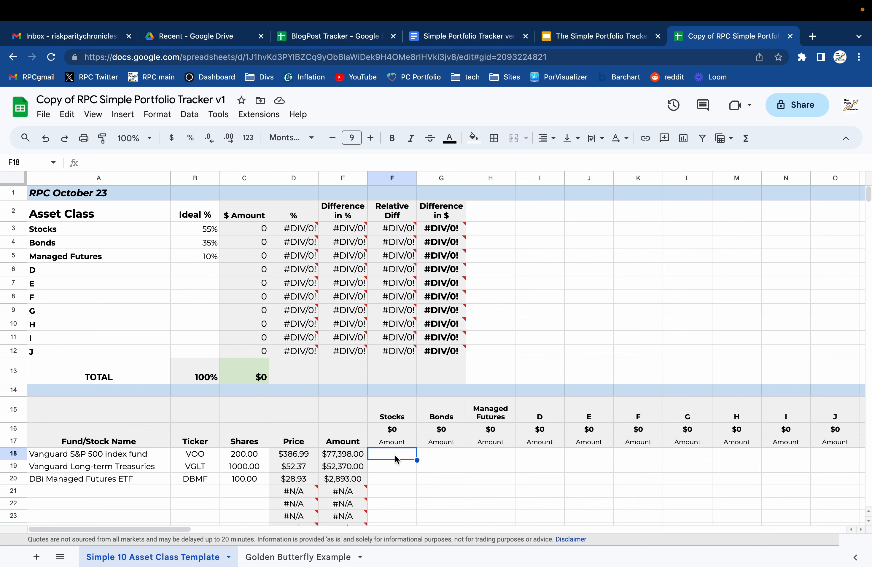
{"action": "type", "text": "="}
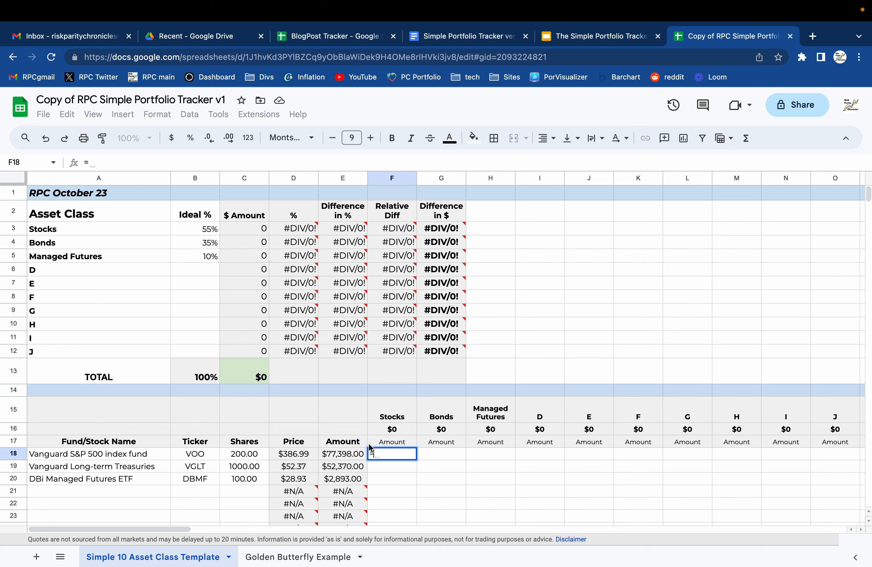
{"action": "left_click", "coordinate": [342, 456]}
{"action": "key", "text": "Return"}
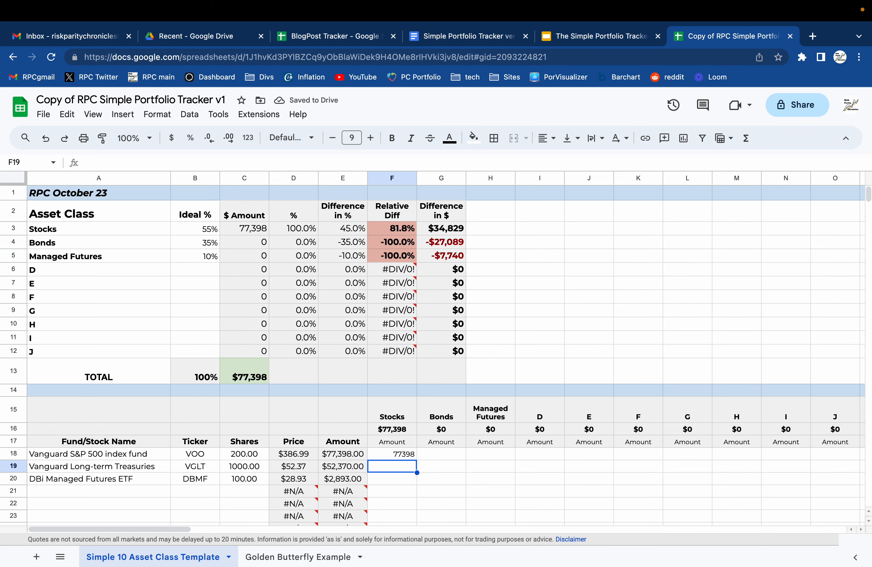
Step: Change the number of shares of the VOO holding in cell C18 to 204
{"action": "key", "text": "Up"}
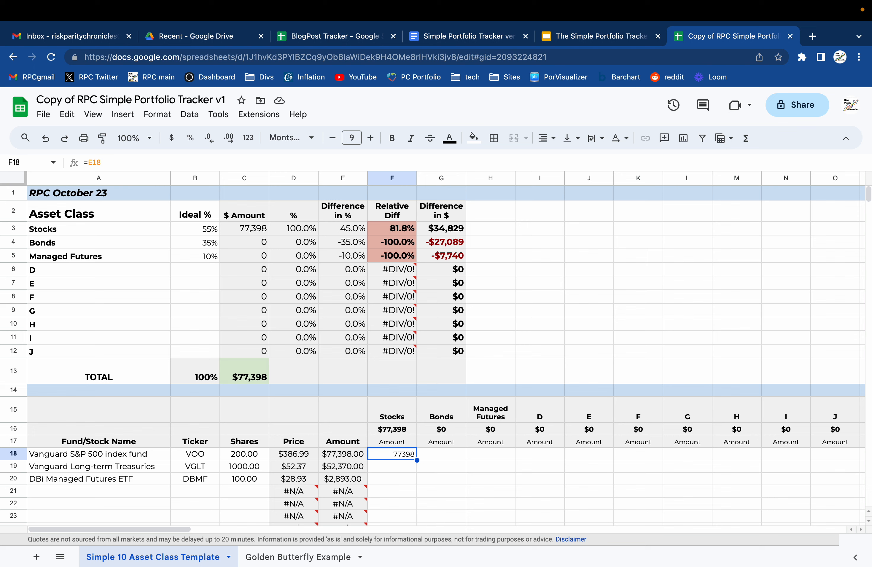
{"action": "key", "text": "Left"}
{"action": "key", "text": "Left"}
{"action": "key", "text": "Left"}
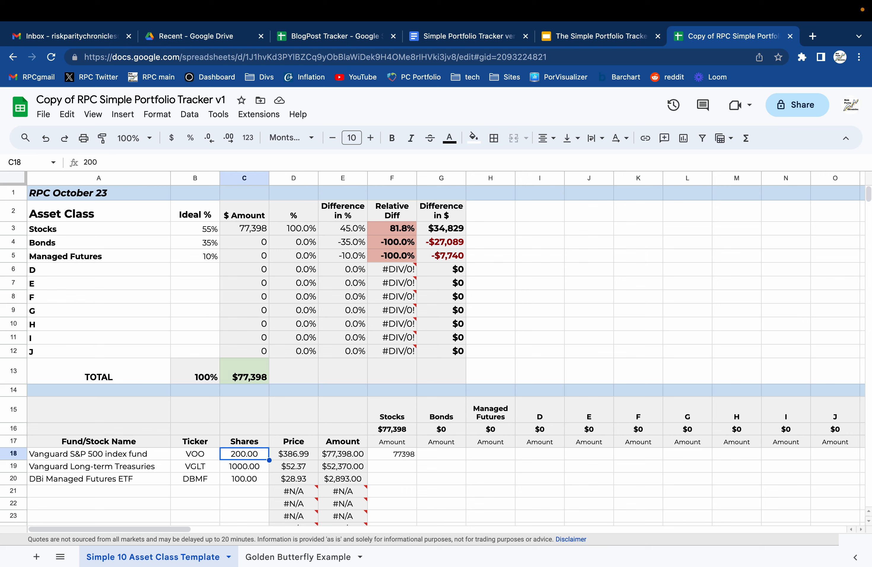
{"action": "key", "text": "Right"}
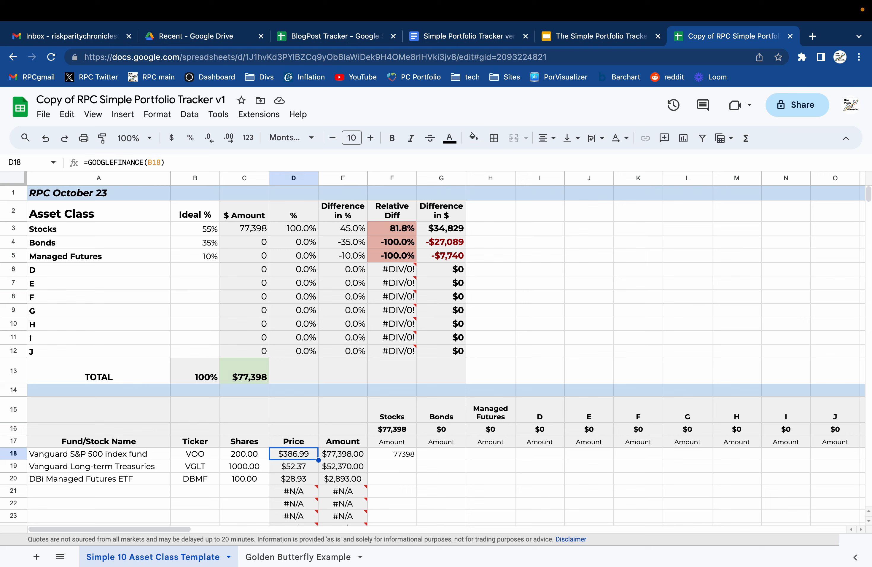
{"action": "key", "text": "Left"}
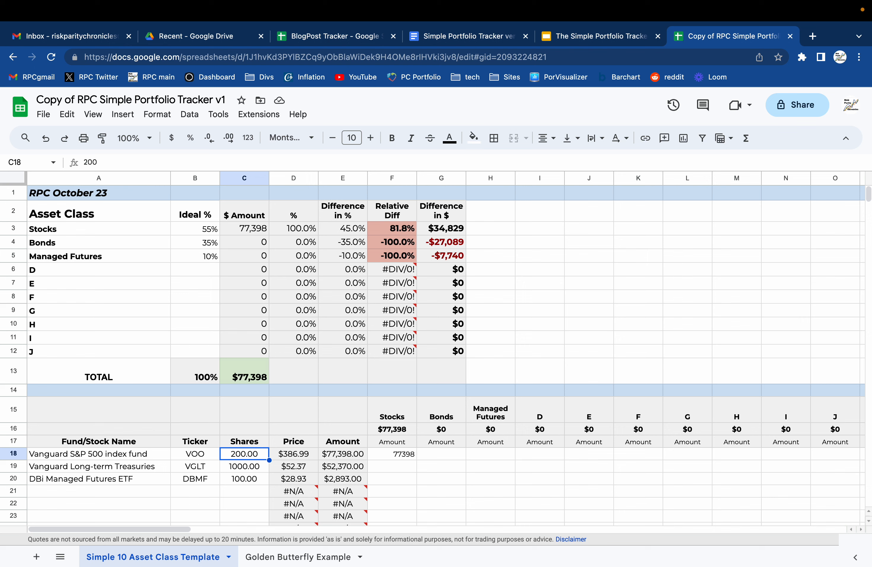
{"action": "type", "text": "204"}
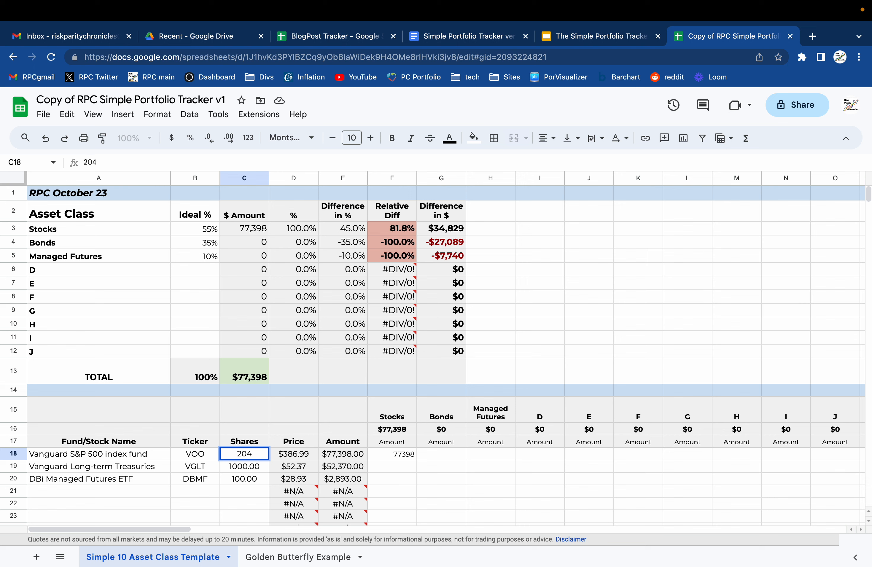
{"action": "key", "text": "Tab"}
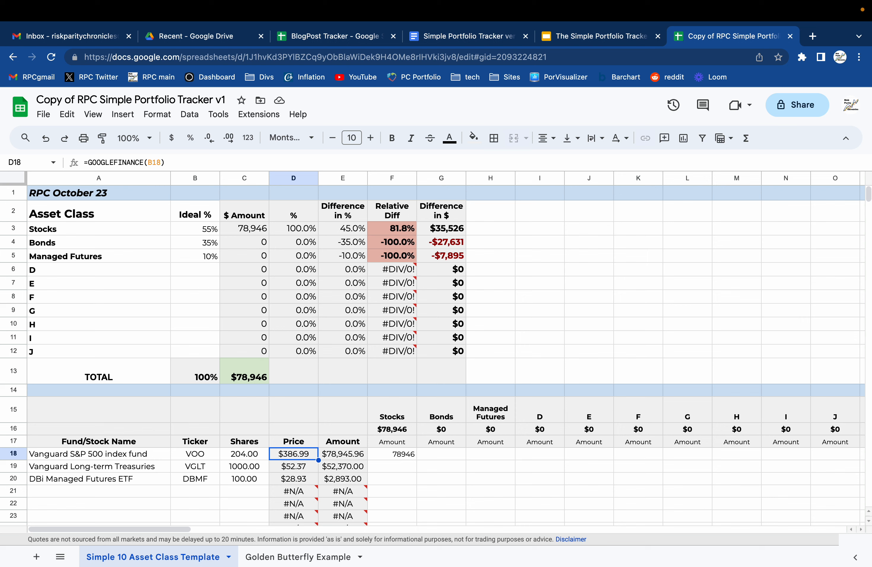
Step: Assign the VGLT holding to the Bonds class by entering the formula =E19 in cell G19
{"action": "key", "text": "Down"}
{"action": "key", "text": "Right"}
{"action": "key", "text": "Right"}
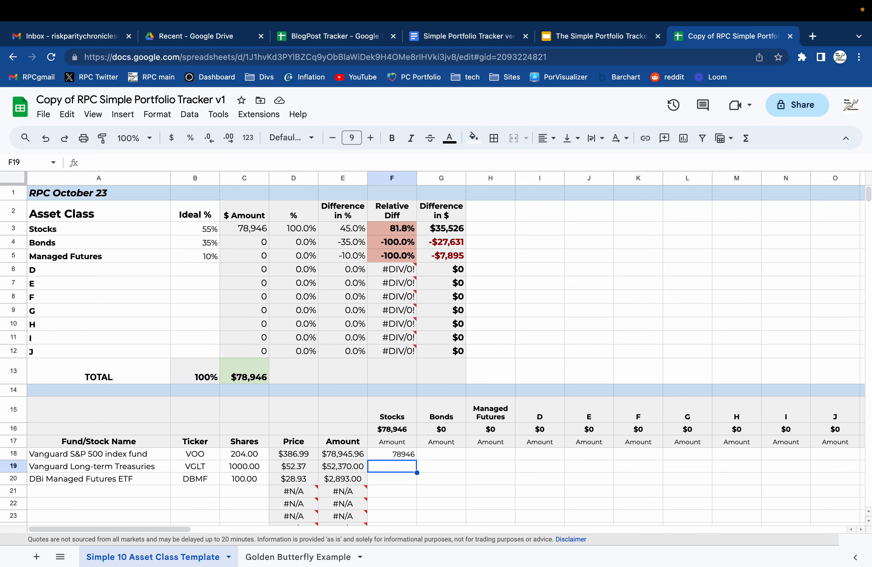
{"action": "key", "text": "Right"}
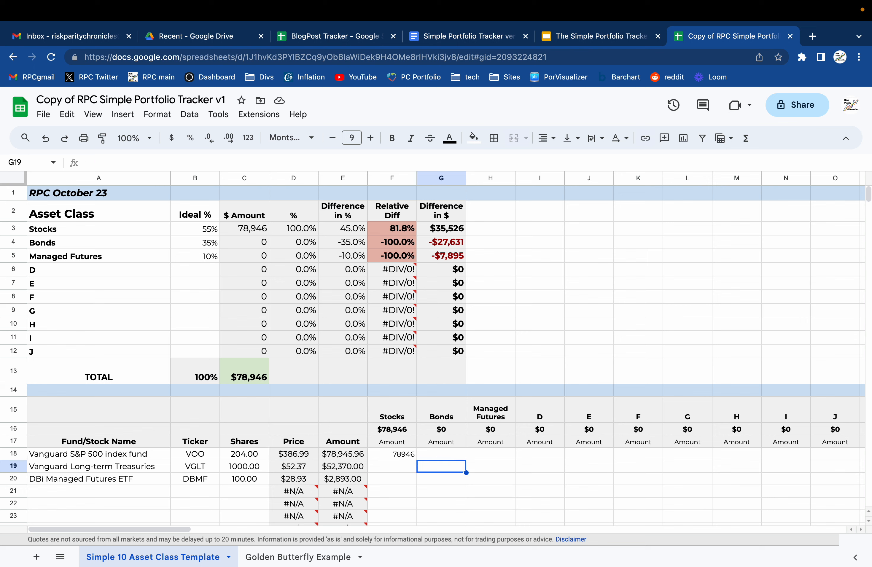
{"action": "type", "text": "="}
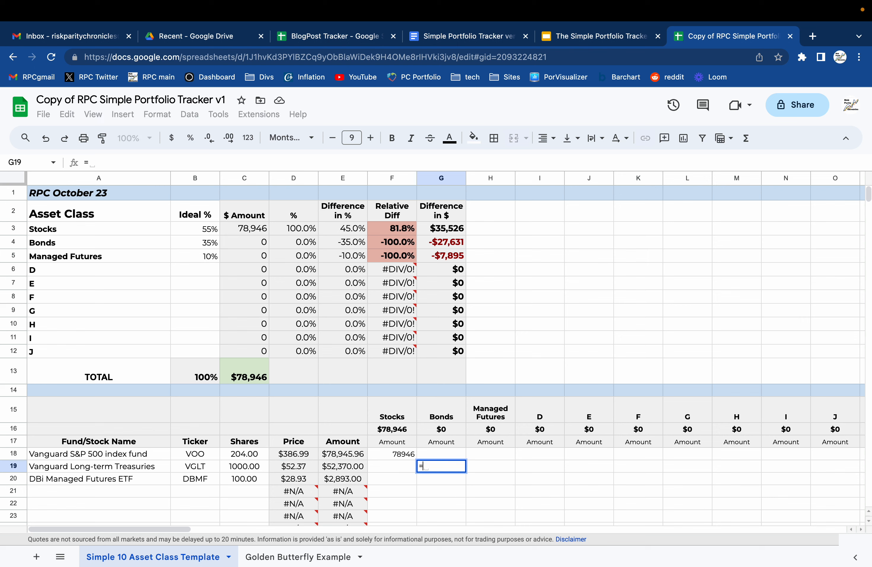
{"action": "left_click", "coordinate": [338, 467]}
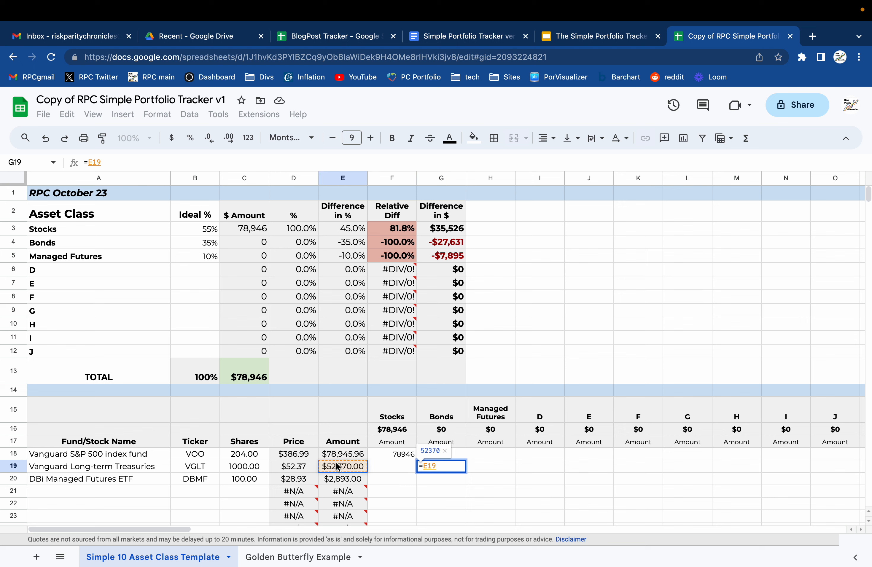
{"action": "key", "text": "Return"}
Step: Assign the DBMF holding to the Managed Futures class by linking cell H20 to its amount in E20
{"action": "key", "text": "Right"}
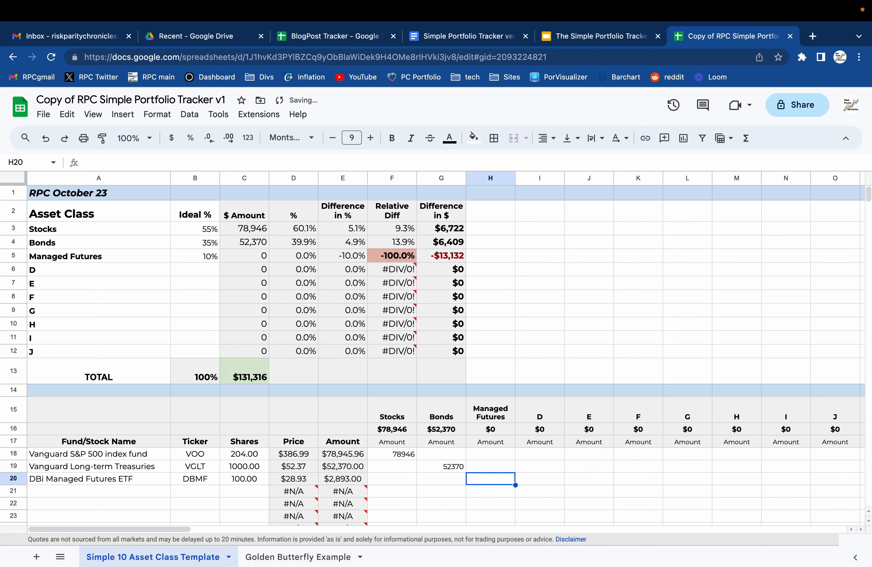
{"action": "type", "text": "="}
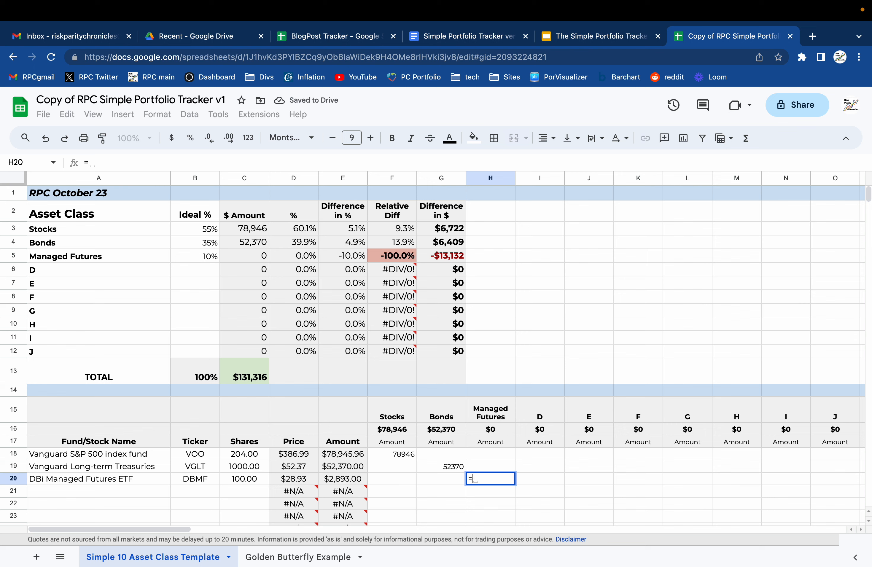
{"action": "left_click", "coordinate": [334, 476]}
{"action": "key", "text": "Return"}
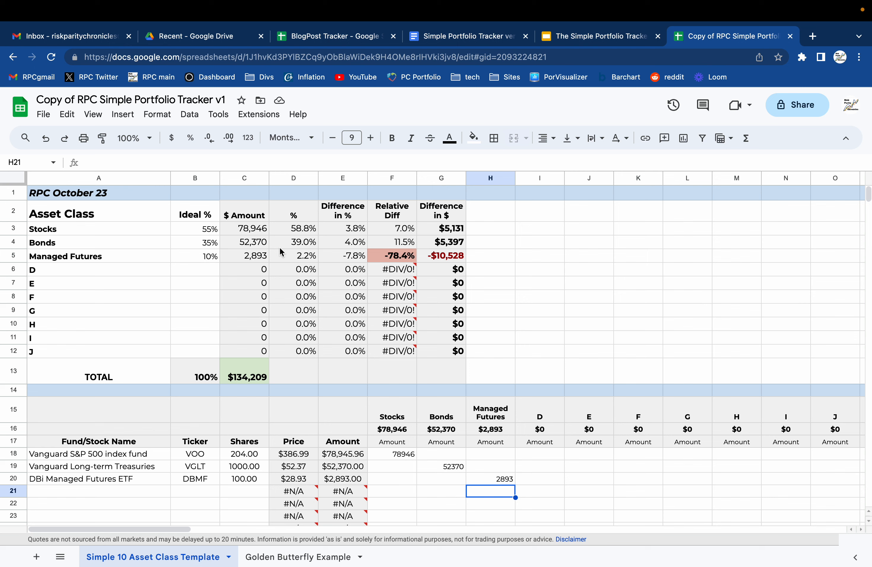
Step: Enter Vanguard Balanced Index as the fund name of a new holding in cell A21
{"action": "key", "text": "Left"}
{"action": "key", "text": "Left"}
{"action": "key", "text": "Left"}
{"action": "key", "text": "Left"}
{"action": "key", "text": "Left"}
{"action": "key", "text": "Left"}
{"action": "key", "text": "Left"}
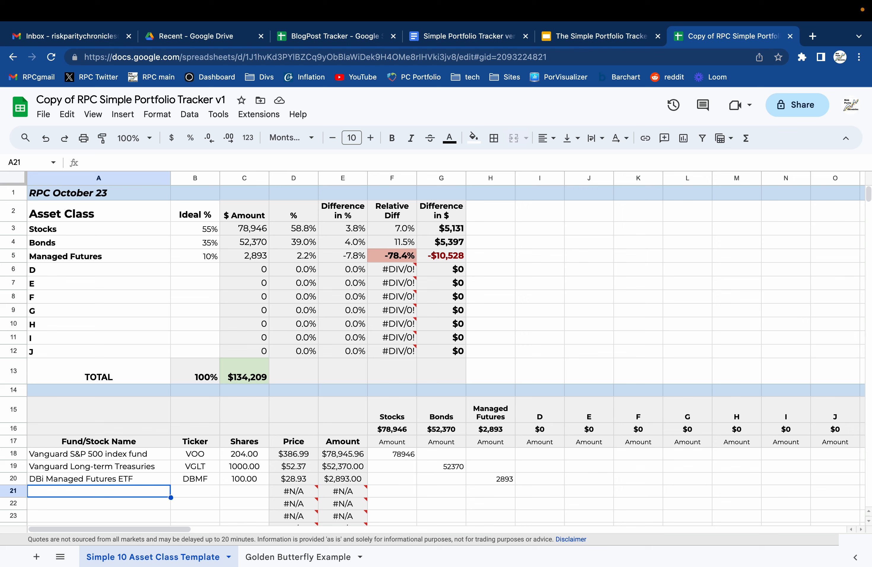
{"action": "type", "text": "Vang"}
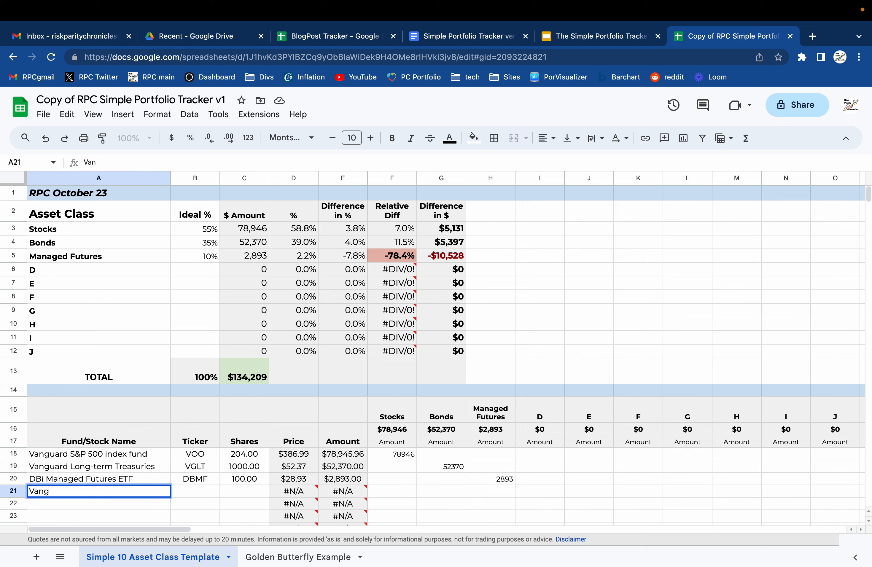
{"action": "type", "text": "uard Balance"}
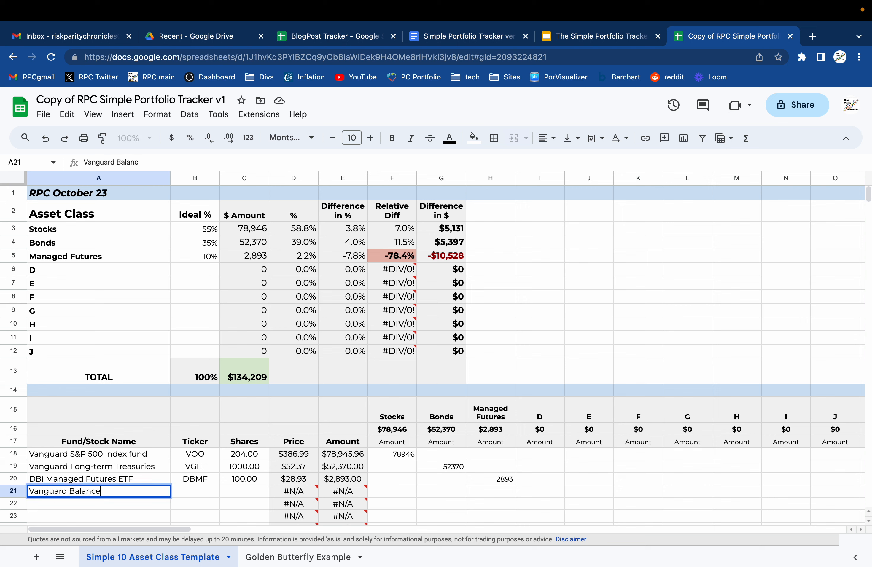
{"action": "type", "text": "d Index"}
{"action": "key", "text": "Tab"}
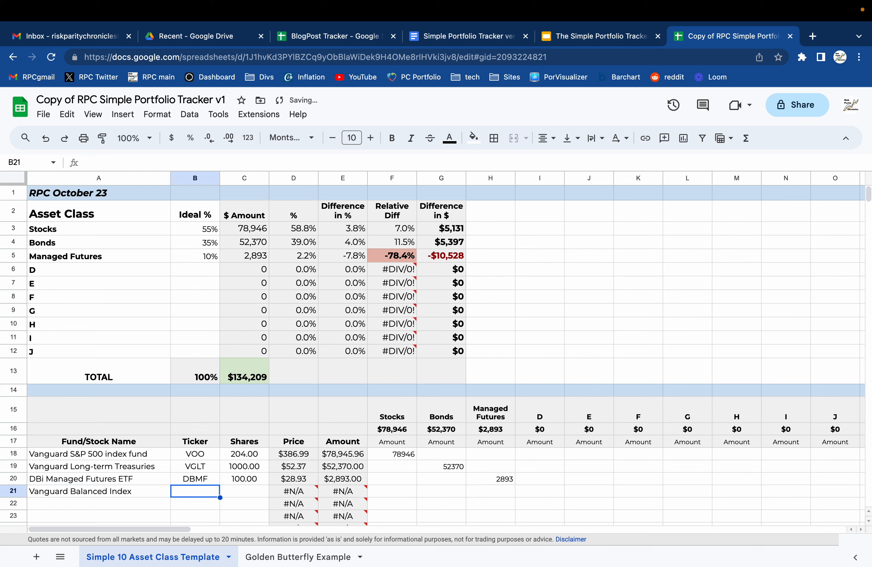
Step: Give the Vanguard Balanced Index holding the ticker VBIAX and 100 shares in row 21
{"action": "type", "text": "VBIAX"}
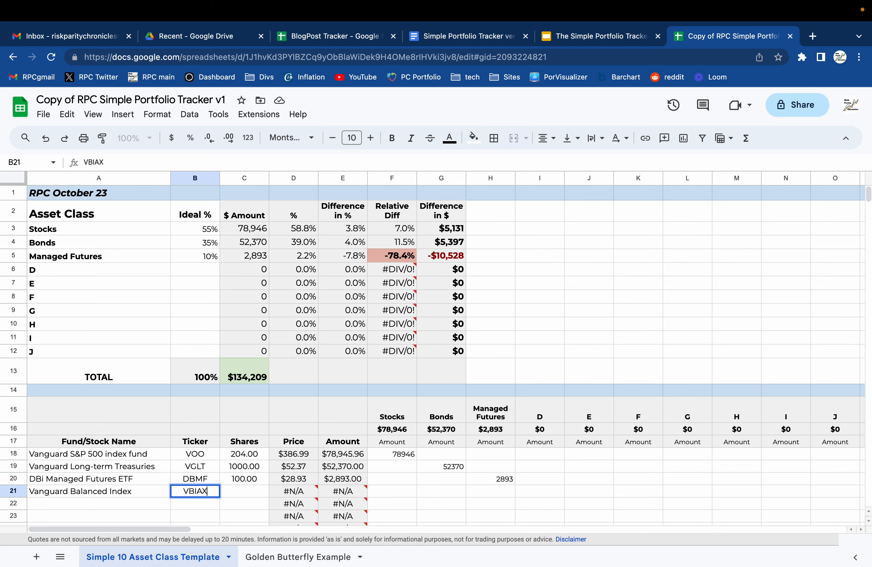
{"action": "key", "text": "Tab"}
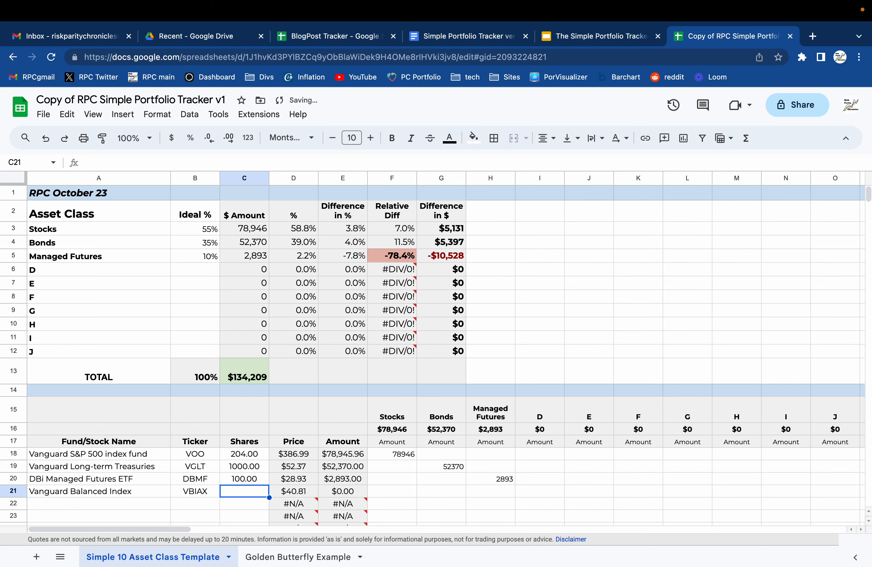
{"action": "type", "text": "100"}
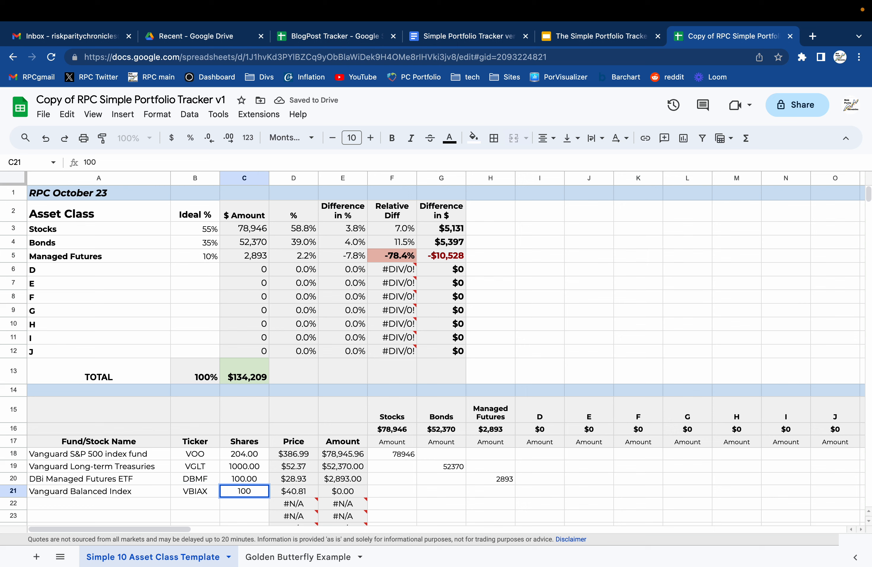
{"action": "key", "text": "Tab"}
Step: Assign 60% of the VBIAX holding to the Stocks class by entering the formula =E21*.6 in cell F21
{"action": "key", "text": "Tab"}
{"action": "key", "text": "Tab"}
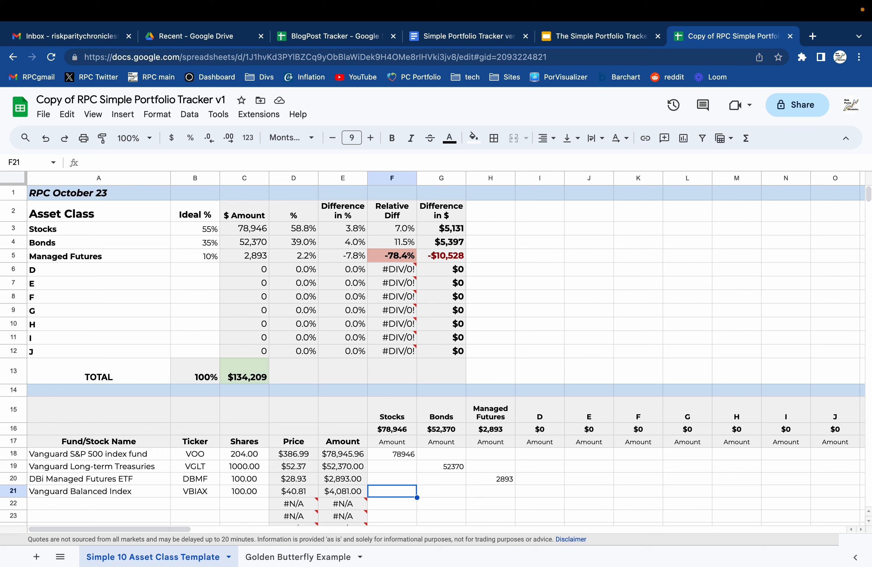
{"action": "type", "text": "="}
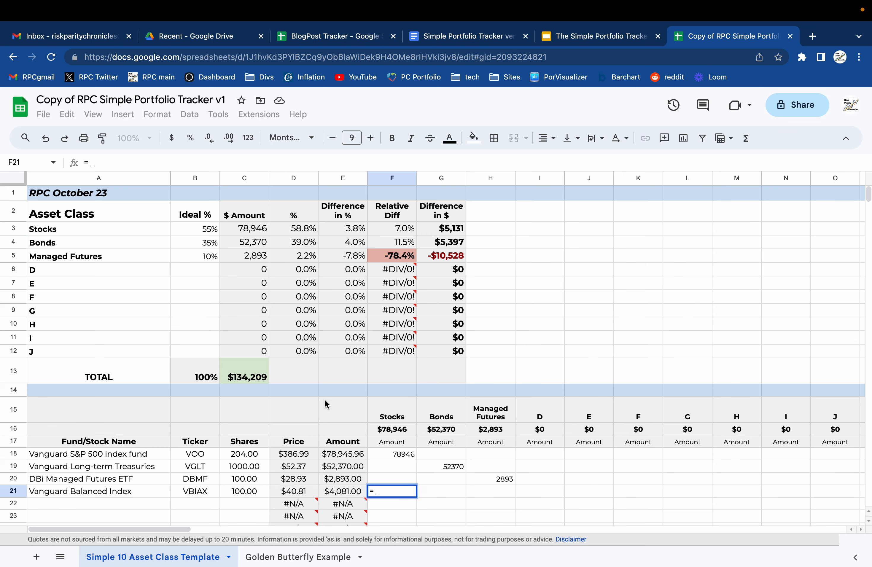
{"action": "left_click", "coordinate": [340, 493]}
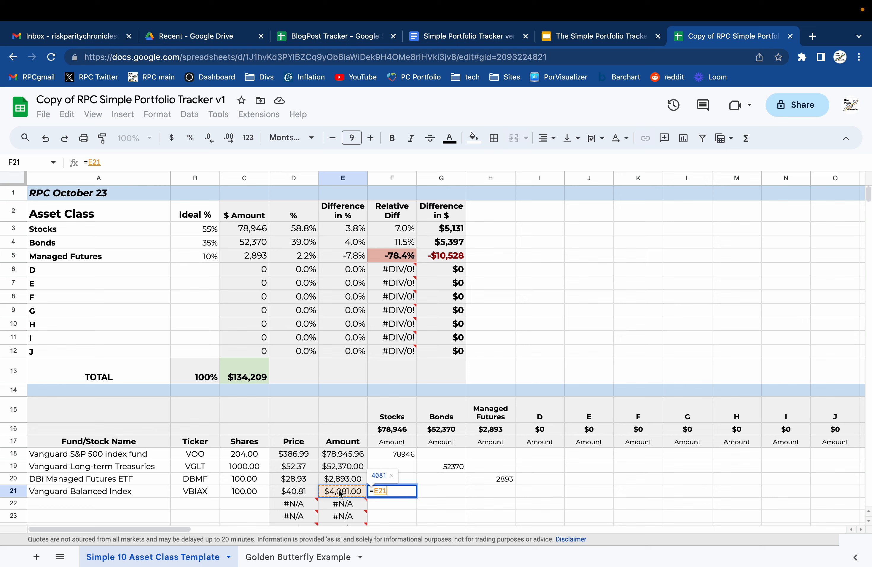
{"action": "type", "text": "*.6"}
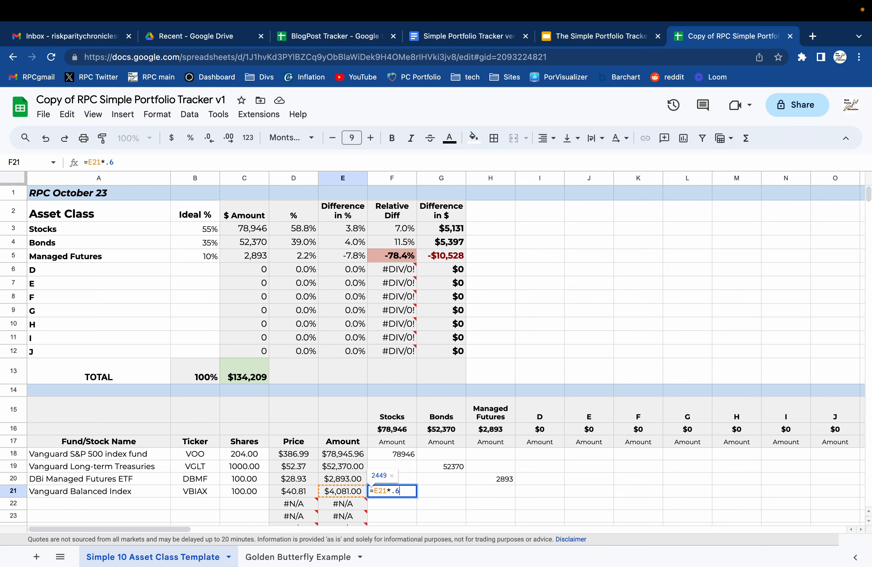
{"action": "key", "text": "Return"}
{"action": "key", "text": "Up"}
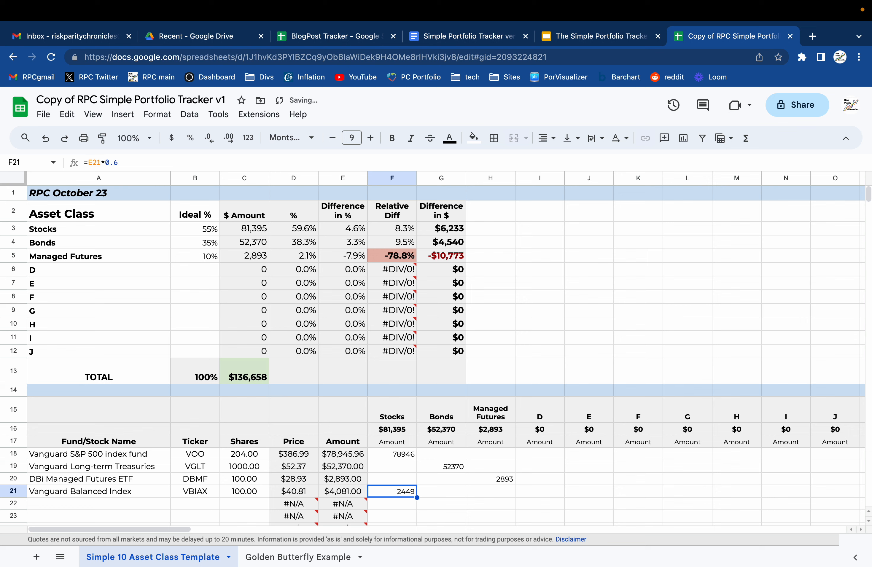
Step: Assign 40% of the VBIAX holding to the Bonds class with the formula =E21*.4 in cell G21, and check the sum of F21:G21
{"action": "key", "text": "Left"}
{"action": "key", "text": "Right"}
{"action": "key", "text": "Right"}
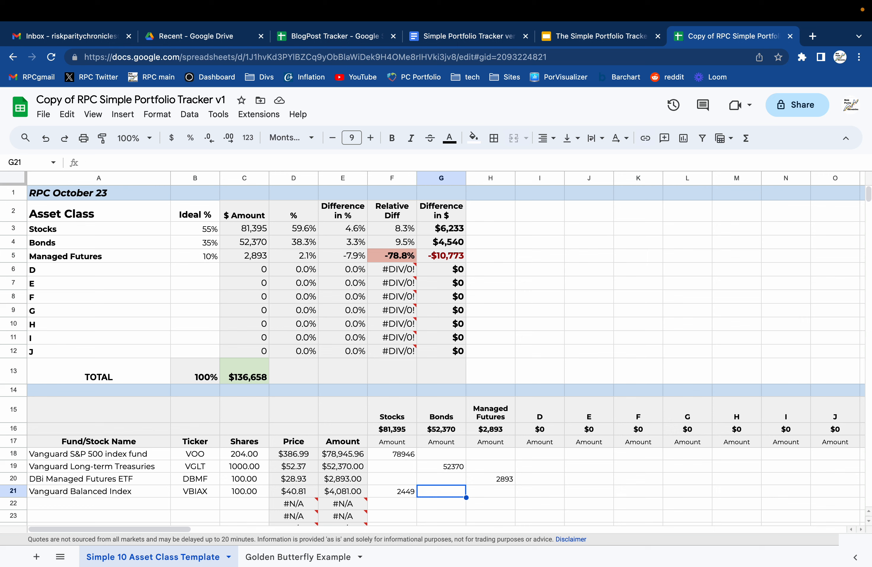
{"action": "type", "text": "="}
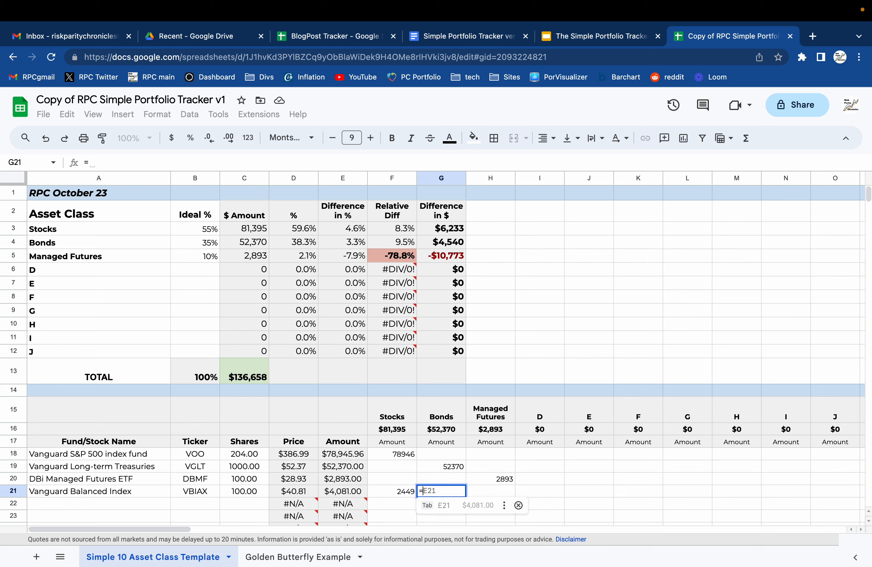
{"action": "left_click", "coordinate": [340, 492]}
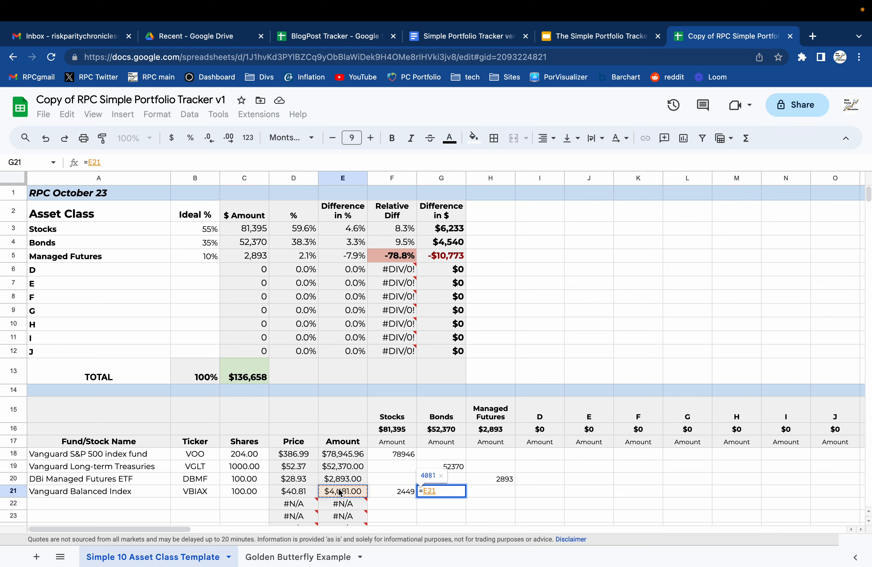
{"action": "type", "text": "*"}
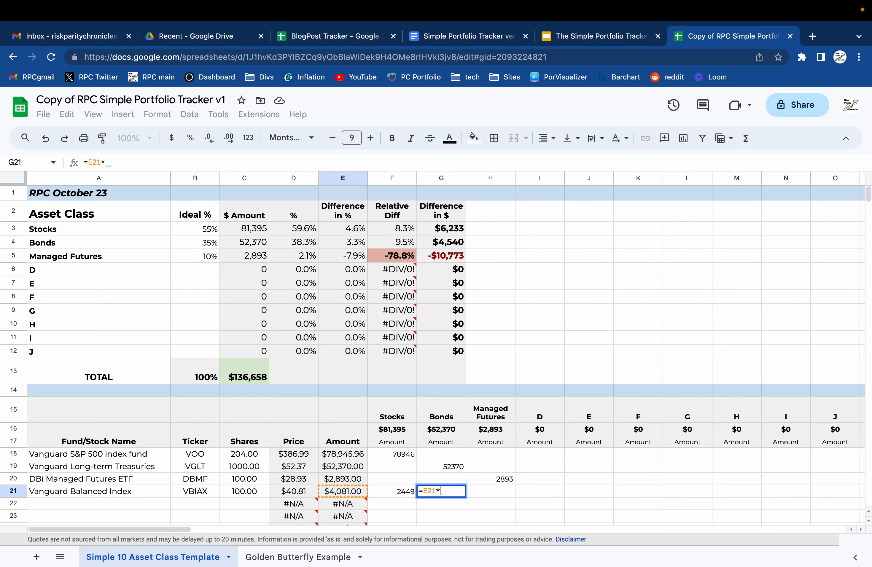
{"action": "type", "text": "."}
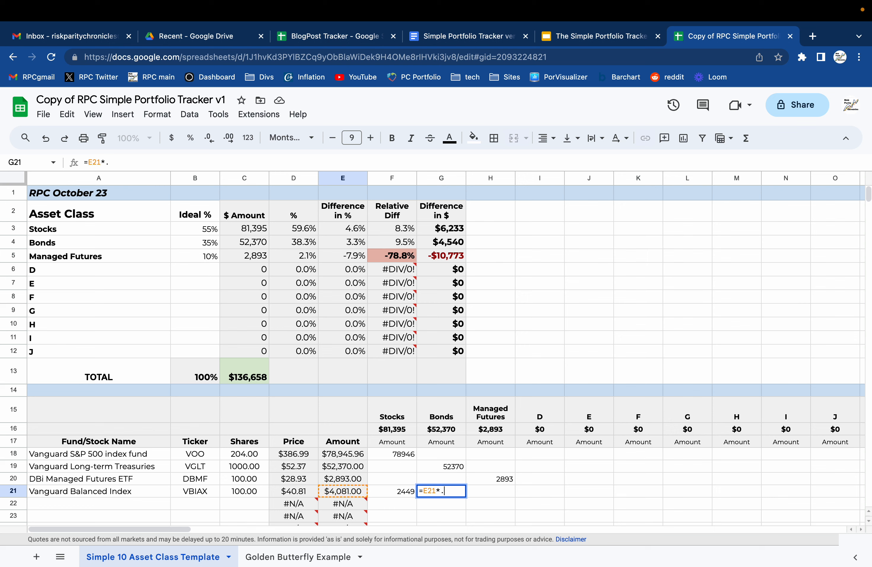
{"action": "type", "text": "4"}
{"action": "key", "text": "Return"}
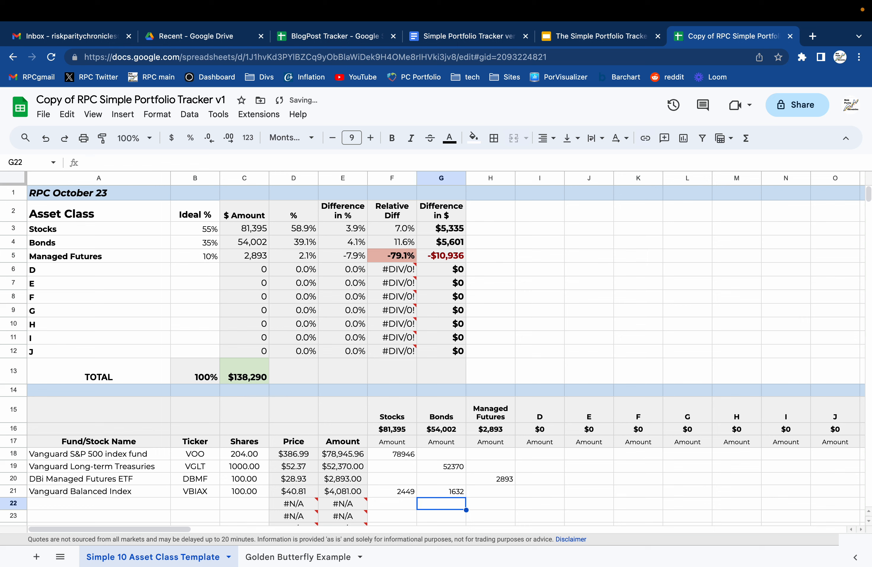
{"action": "key", "text": "Up"}
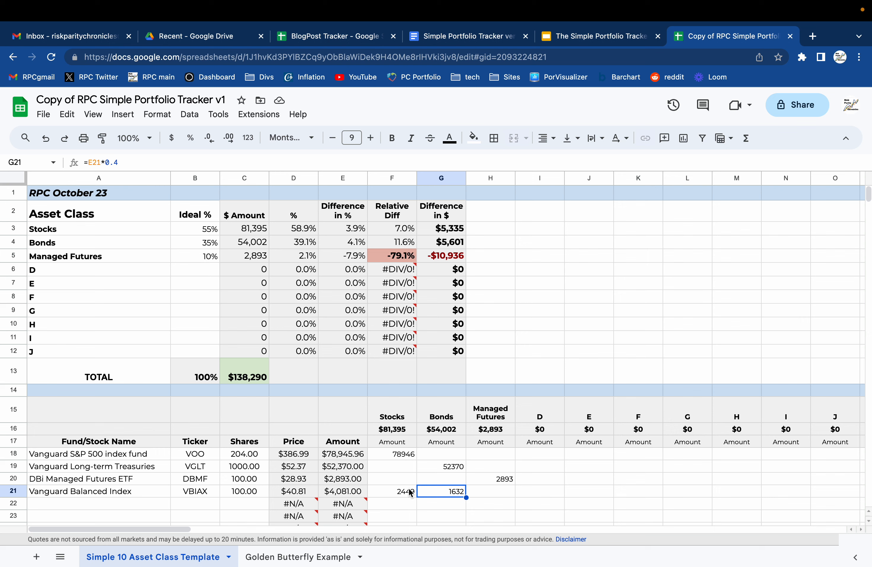
{"action": "left_click_drag", "start_coordinate": [404, 490], "coordinate": [440, 492]}
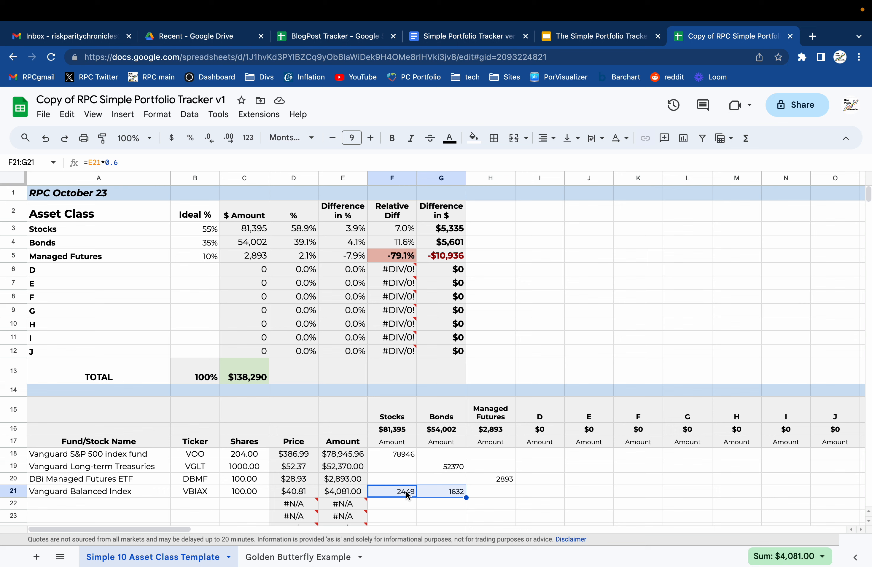
{"action": "left_click", "coordinate": [138, 492]}
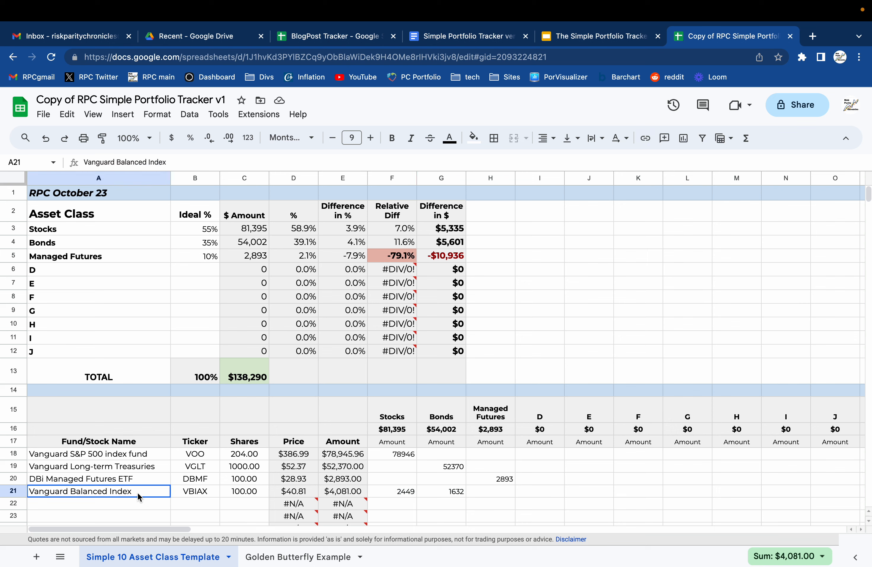
Step: Enter Nasdaq 100 ETF as the fund name of a new holding in cell A22
{"action": "left_click", "coordinate": [135, 504]}
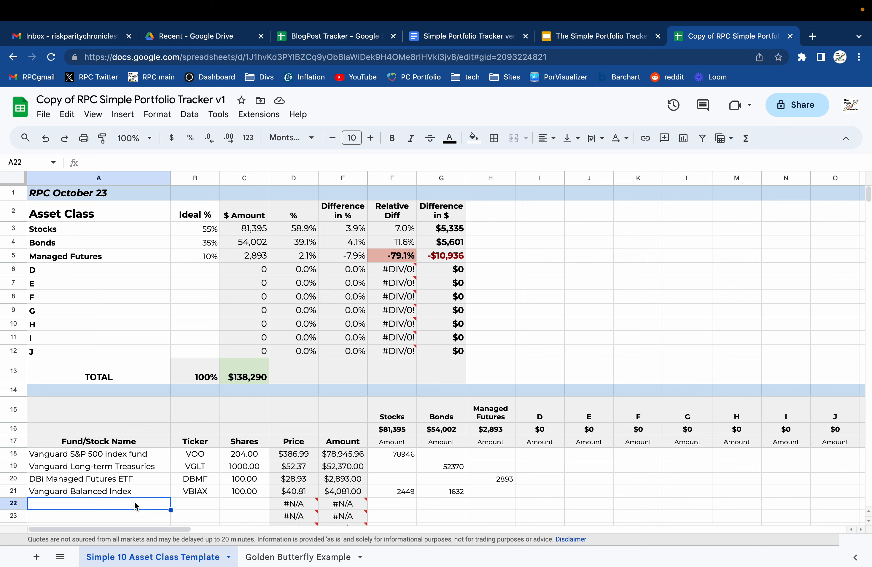
{"action": "type", "text": "QQ"}
{"action": "key", "text": "BackSpace"}
{"action": "key", "text": "BackSpace"}
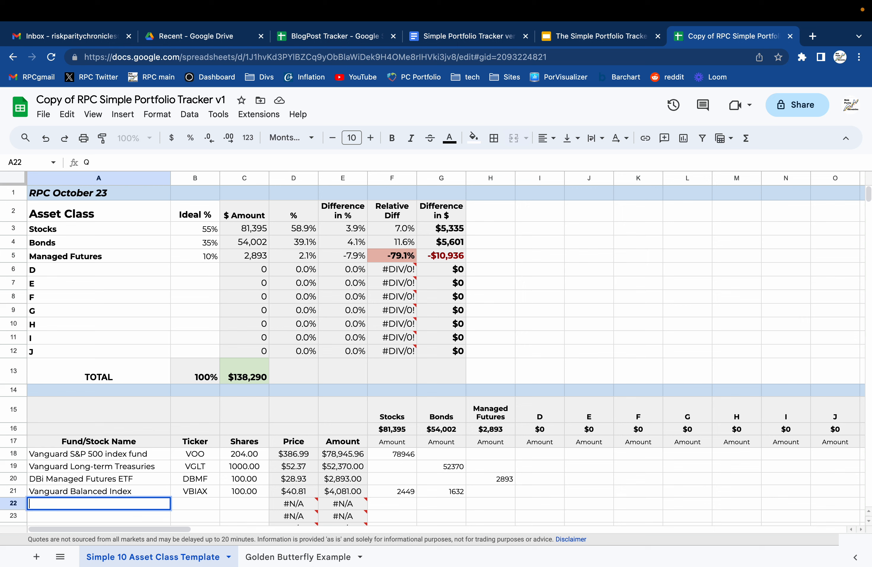
{"action": "type", "text": "N"}
{"action": "type", "text": "V"}
{"action": "key", "text": "BackSpace"}
{"action": "type", "text": "asdaq 100"}
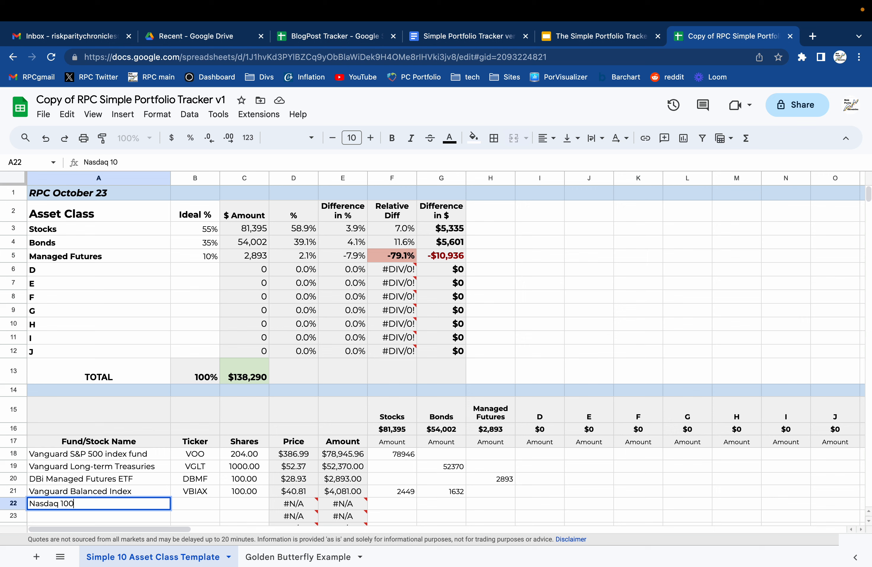
{"action": "type", "text": " ETF"}
{"action": "key", "text": "Tab"}
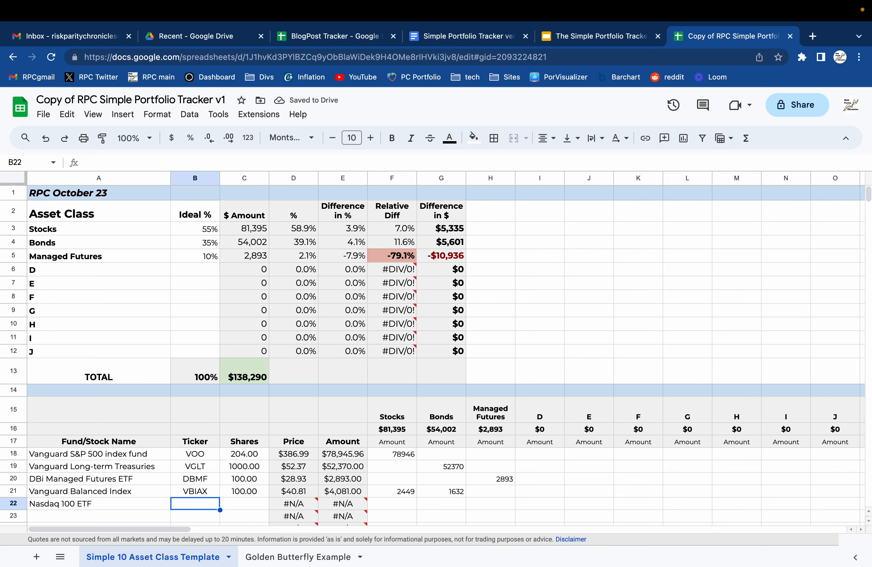
Step: Give the Nasdaq 100 ETF holding the ticker QQQ and 30 shares in row 22
{"action": "type", "text": "QQQ"}
{"action": "key", "text": "Tab"}
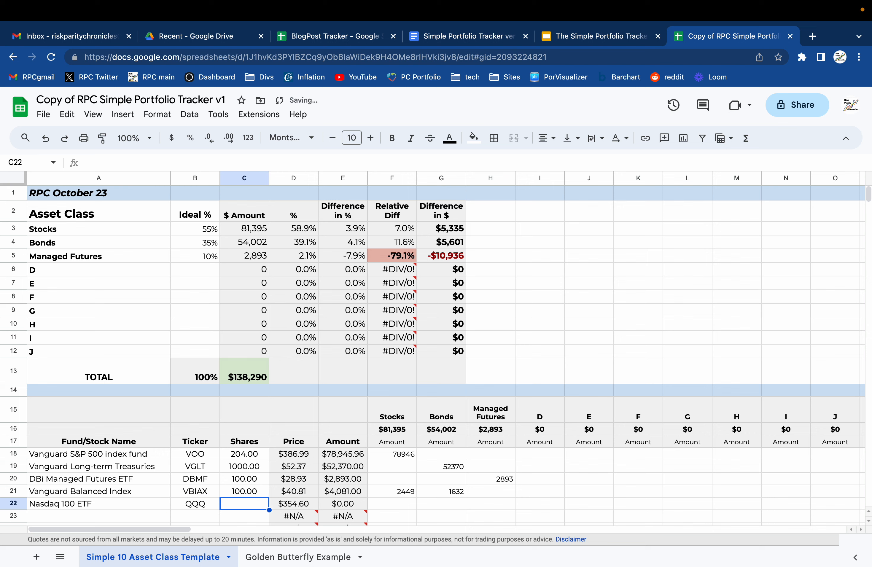
{"action": "type", "text": "30"}
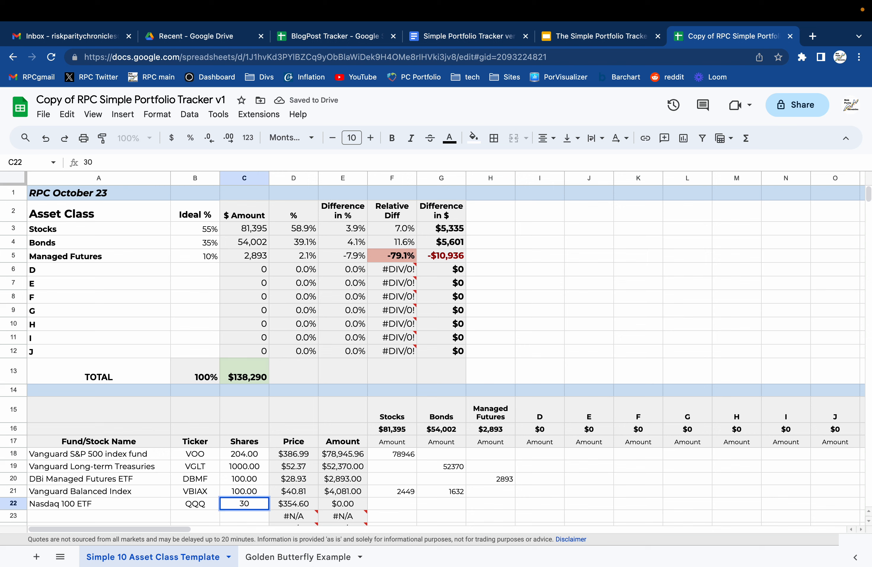
{"action": "key", "text": "Tab"}
Step: Assign the QQQ holding to the Stocks class by linking cell F22 to its amount in E22
{"action": "key", "text": "Tab"}
{"action": "key", "text": "Tab"}
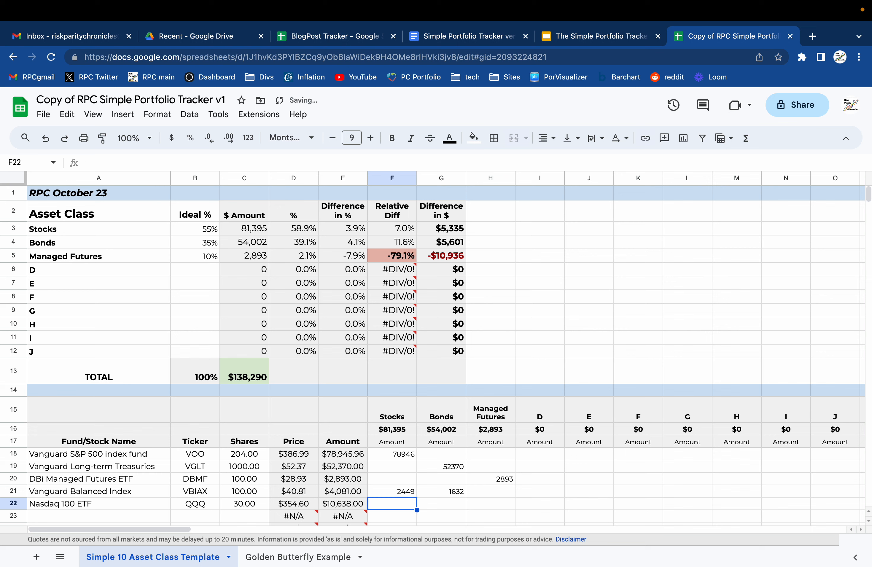
{"action": "type", "text": "="}
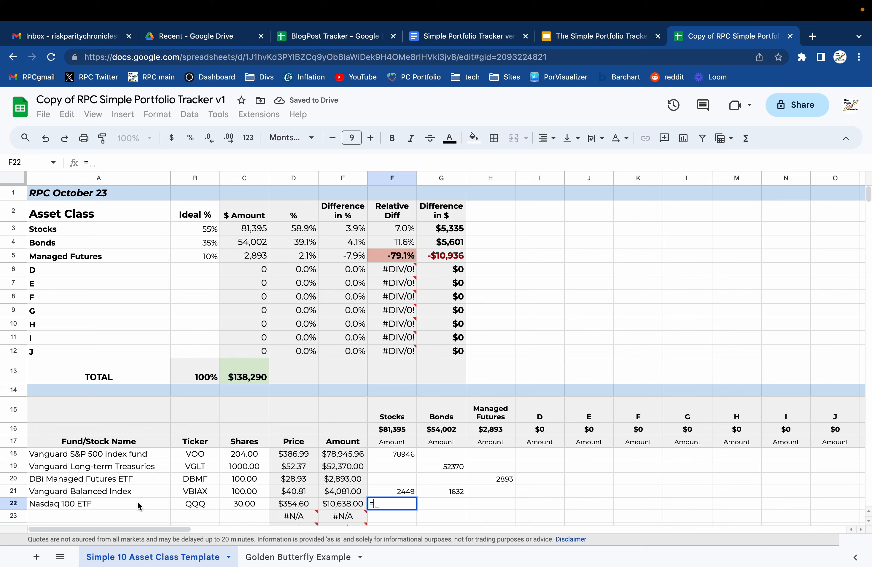
{"action": "left_click", "coordinate": [330, 505]}
{"action": "key", "text": "Return"}
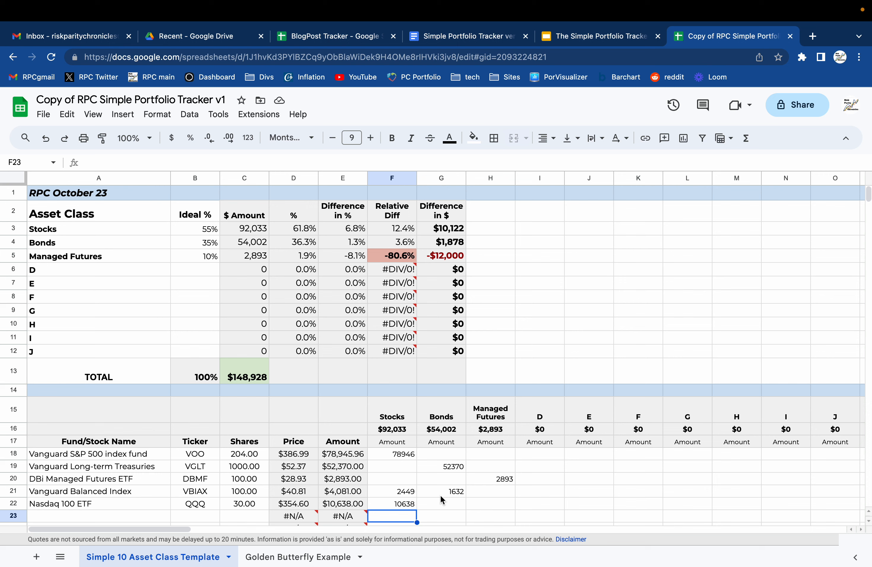
Step: Delete rows 7 to 12 holding the unused asset classes E to J, accepting the edit to the protected range
{"action": "mouse_move", "coordinate": [397, 337]}
{"action": "left_click", "coordinate": [17, 283]}
{"action": "left_click_drag", "start_coordinate": [17, 282], "coordinate": [14, 350]}
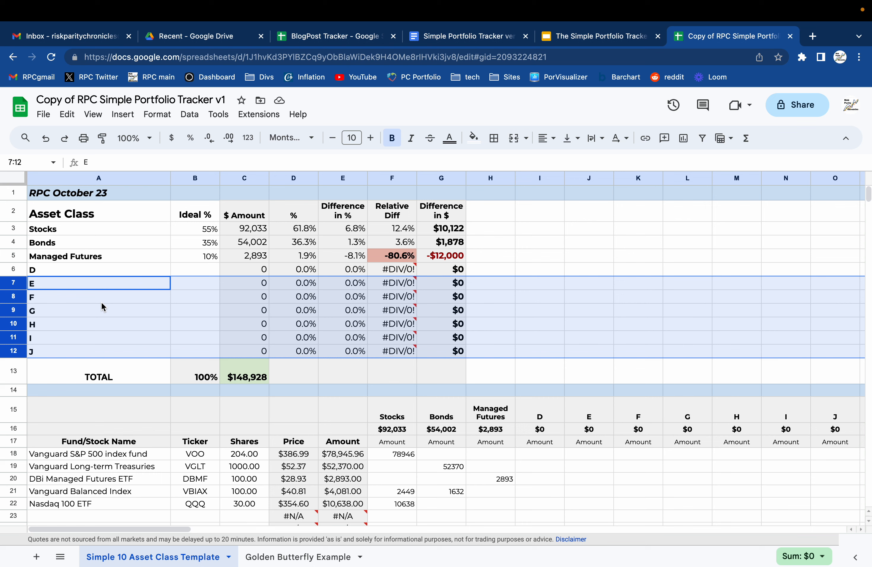
{"action": "right_click", "coordinate": [17, 290]}
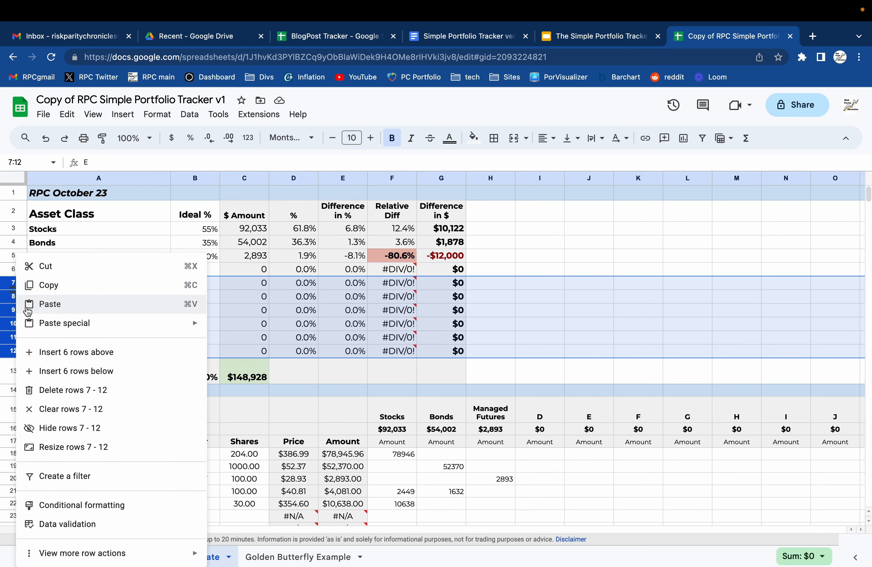
{"action": "left_click", "coordinate": [54, 389]}
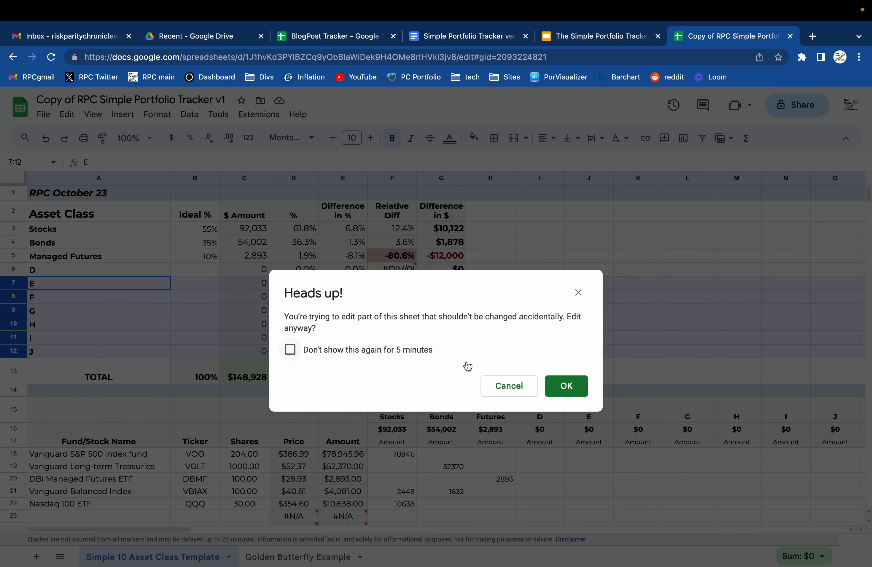
{"action": "left_click", "coordinate": [570, 393]}
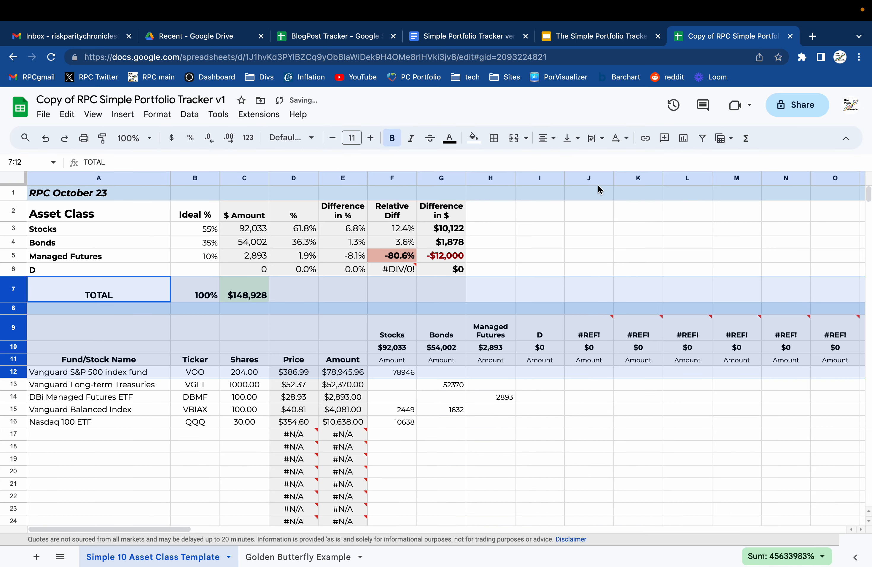
Step: Delete columns J to O of the unused asset classes, accepting the edit to the protected range
{"action": "left_click_drag", "start_coordinate": [589, 180], "coordinate": [616, 207]}
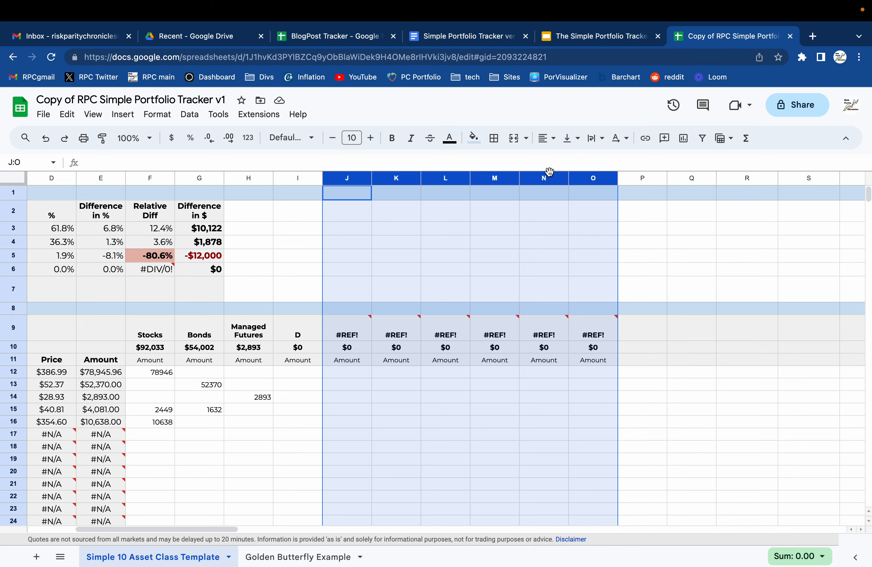
{"action": "left_click", "coordinate": [561, 179]}
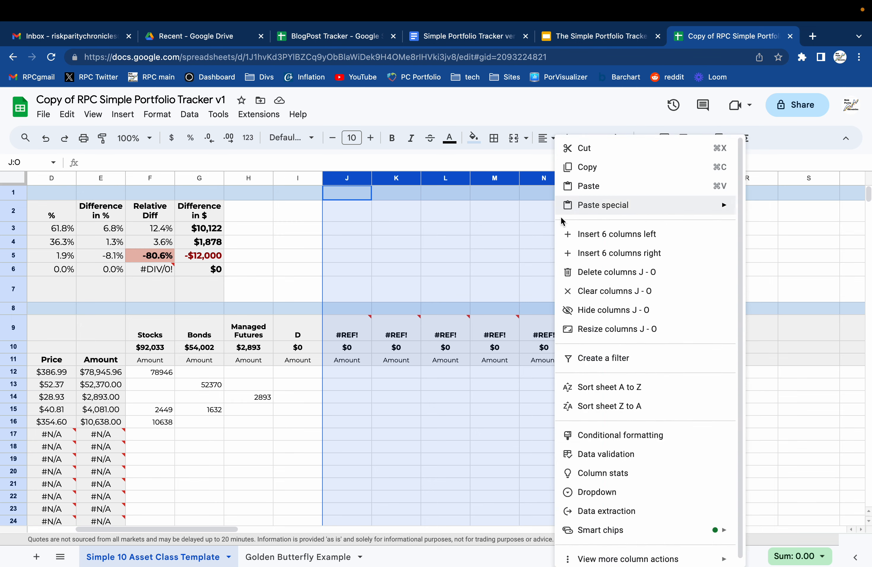
{"action": "left_click", "coordinate": [580, 271]}
{"action": "left_click", "coordinate": [565, 386]}
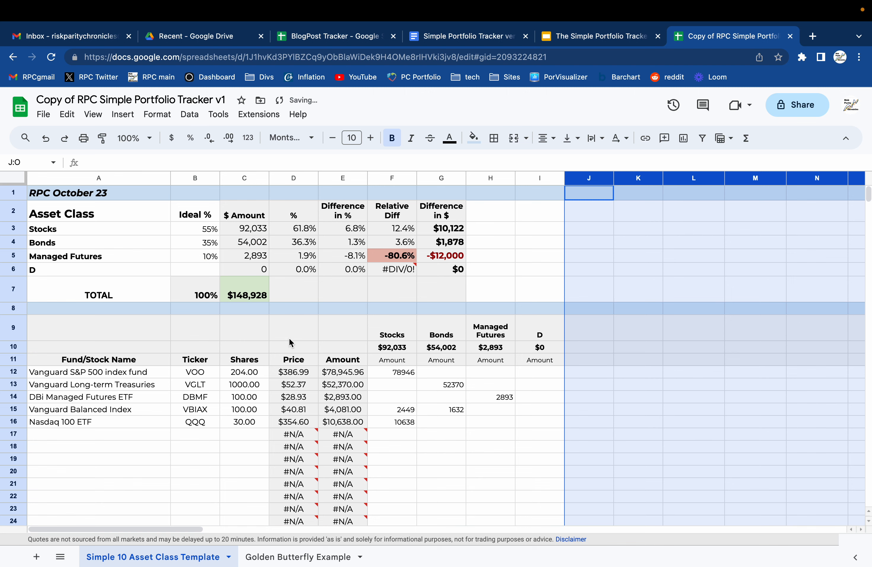
{"action": "left_click", "coordinate": [289, 337]}
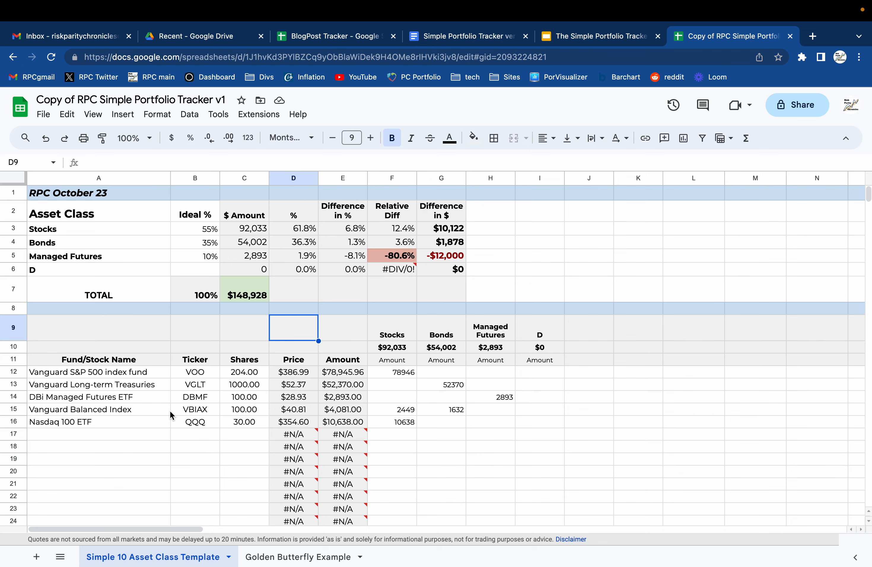
Step: View slides 15 and 16 of the Simple Portfolio Tracker presentation in Google Slides and return to the tracker in Google Sheets
{"action": "left_click", "coordinate": [604, 36]}
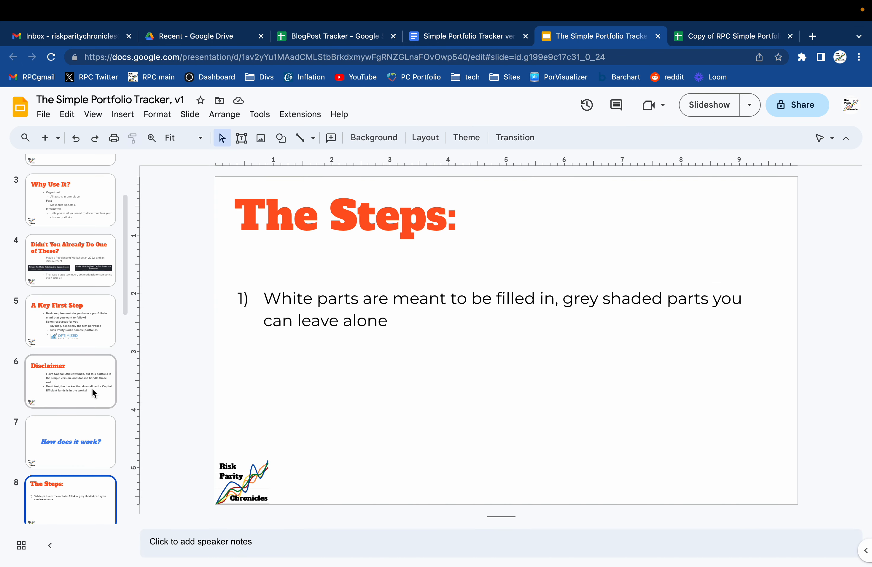
{"action": "scroll", "coordinate": [92, 388], "scroll_direction": "down", "scroll_amount": 10}
{"action": "left_click", "coordinate": [79, 317]}
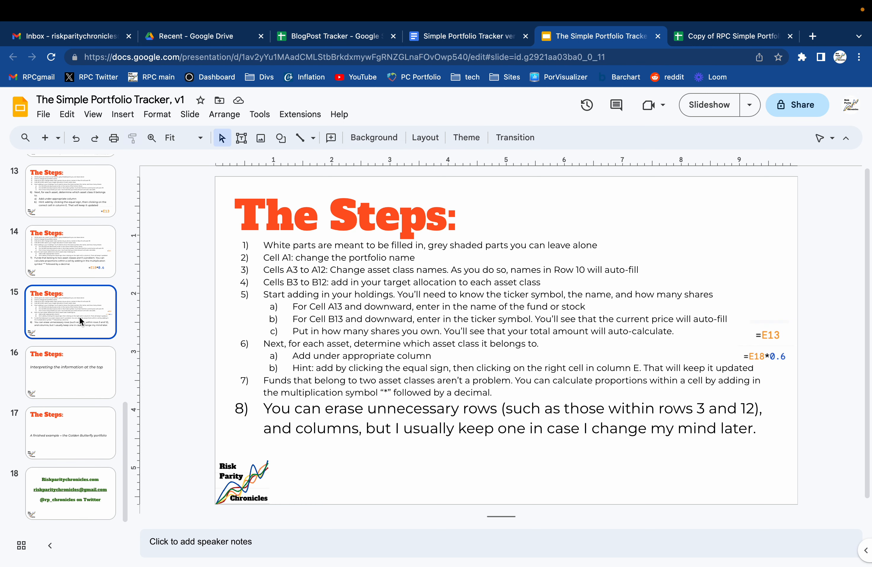
{"action": "key", "text": "Down"}
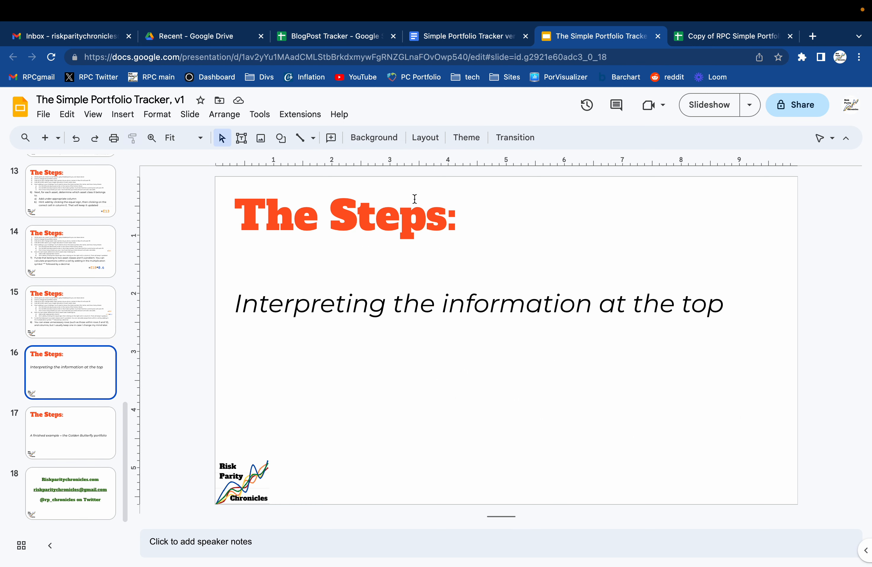
{"action": "left_click", "coordinate": [723, 36]}
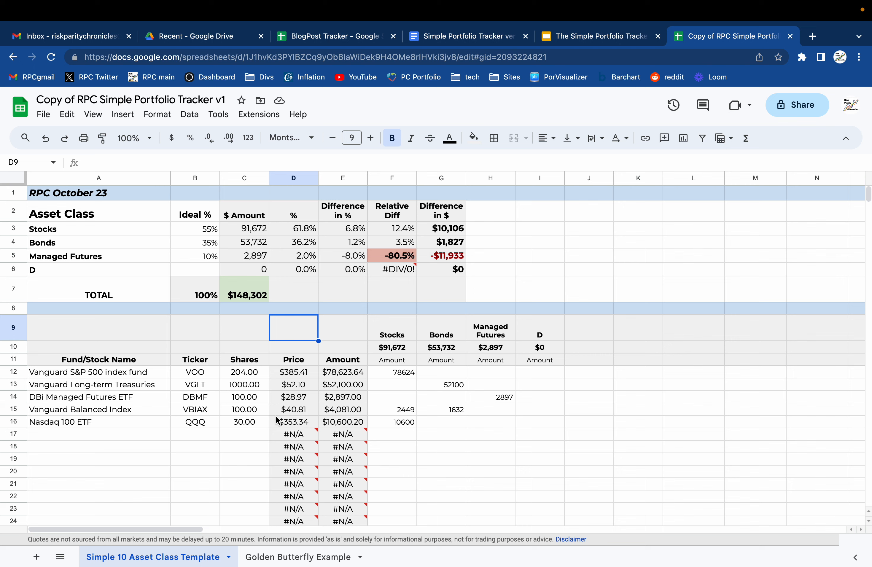
Step: Set the DBi Managed Futures ETF holding in cell C14 to 200 shares
{"action": "left_click", "coordinate": [249, 401]}
{"action": "type", "text": "200"}
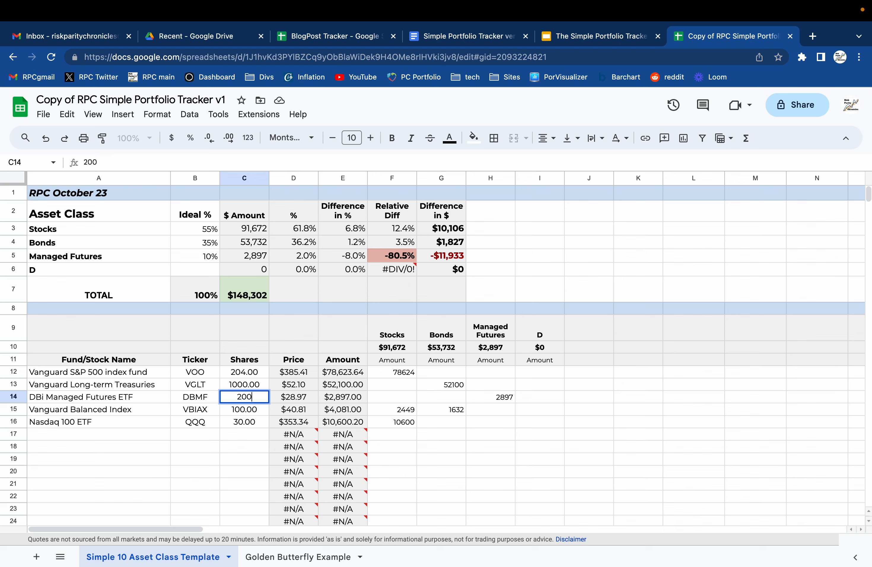
{"action": "key", "text": "Return"}
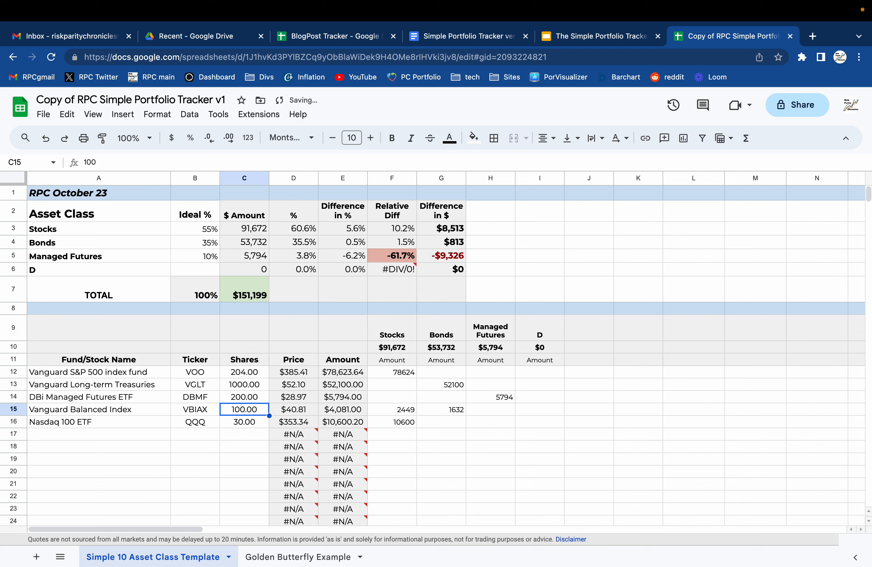
Step: Set the DBMF holding's share count in cell C14 to 400
{"action": "left_click", "coordinate": [249, 400]}
{"action": "type", "text": "400"}
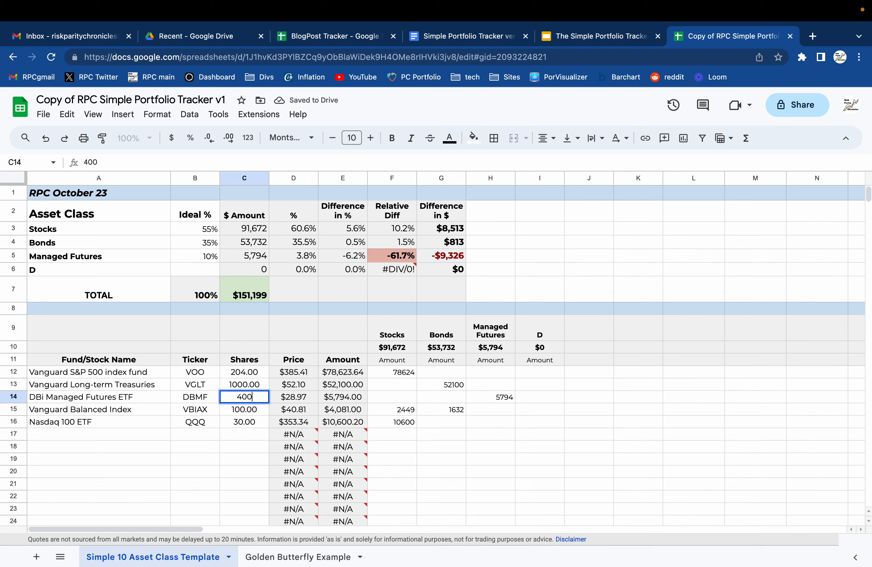
{"action": "key", "text": "Return"}
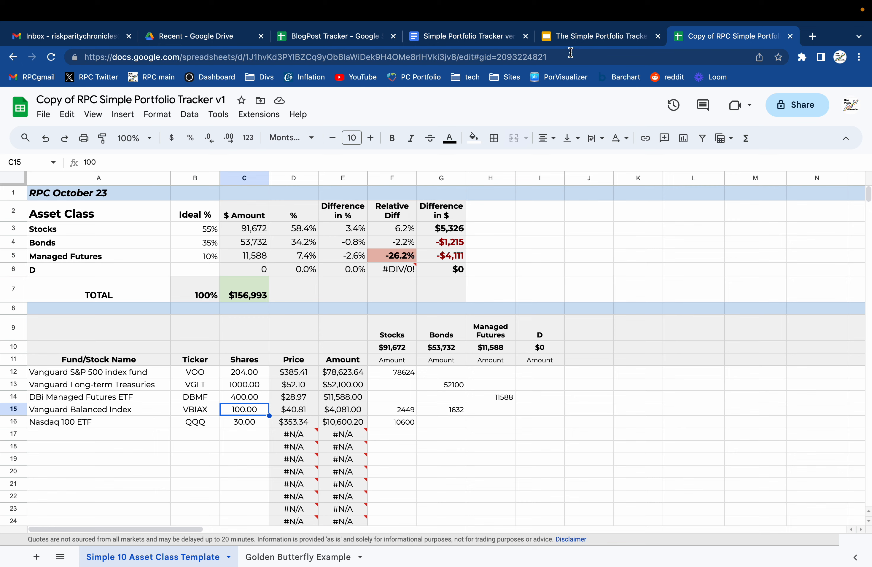
Step: View slide 17 of the Google Slides presentation and open the Golden Butterfly Example sheet in the Google Sheets tracker
{"action": "left_click", "coordinate": [574, 36]}
{"action": "left_click", "coordinate": [68, 420]}
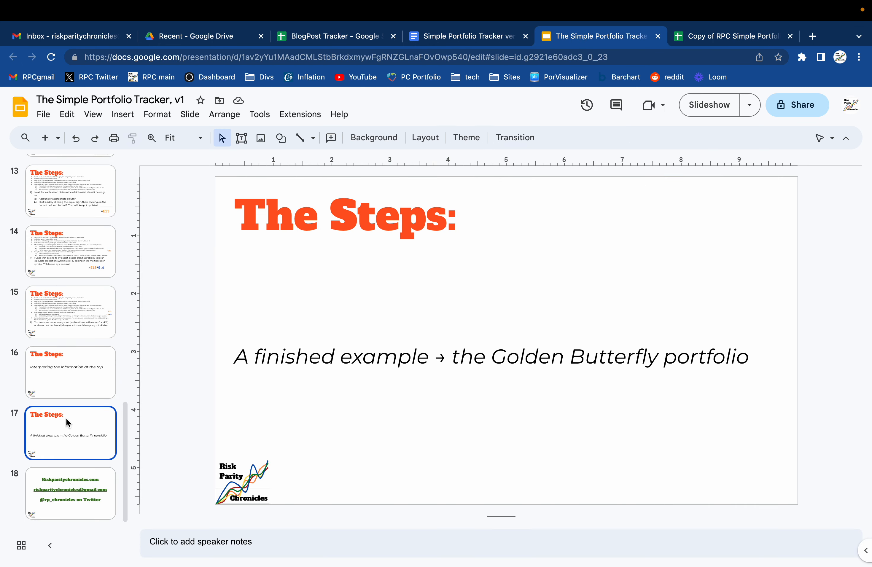
{"action": "left_click", "coordinate": [735, 36]}
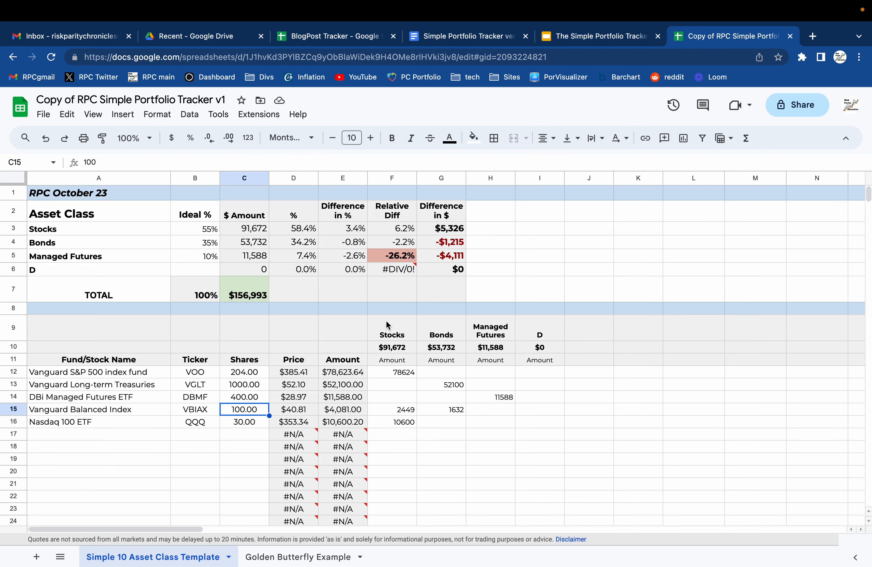
{"action": "left_click", "coordinate": [306, 556]}
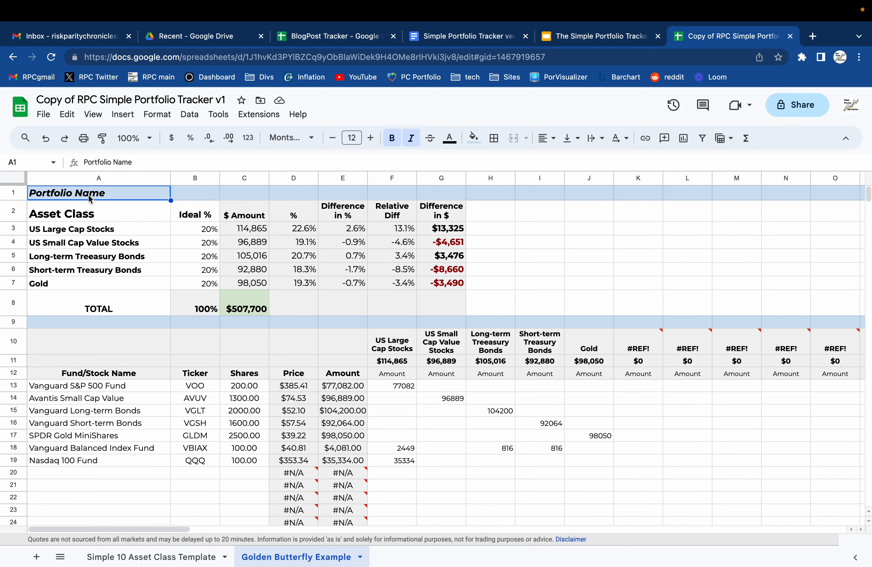
Step: Switch to the Google Slides presentation and show slide 18 with the contact details
{"action": "left_click", "coordinate": [614, 43]}
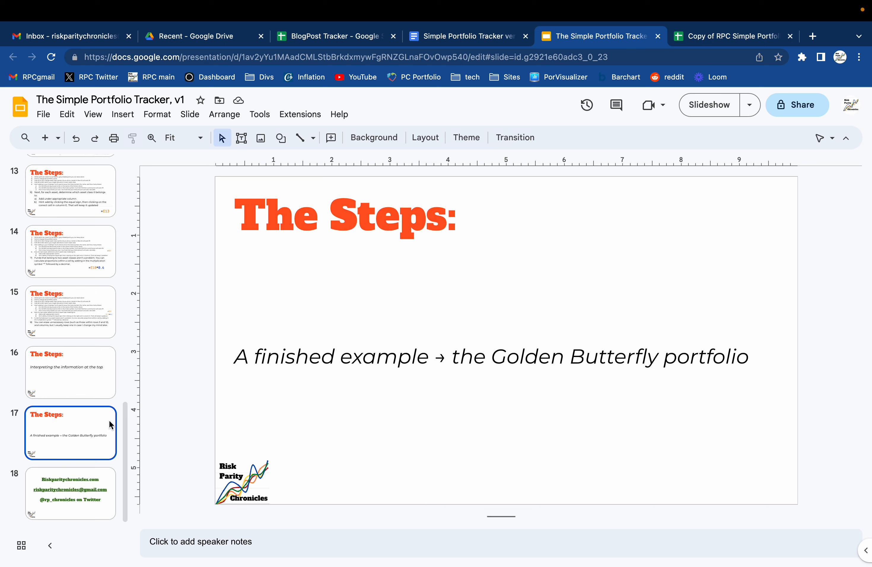
{"action": "left_click", "coordinate": [62, 500]}
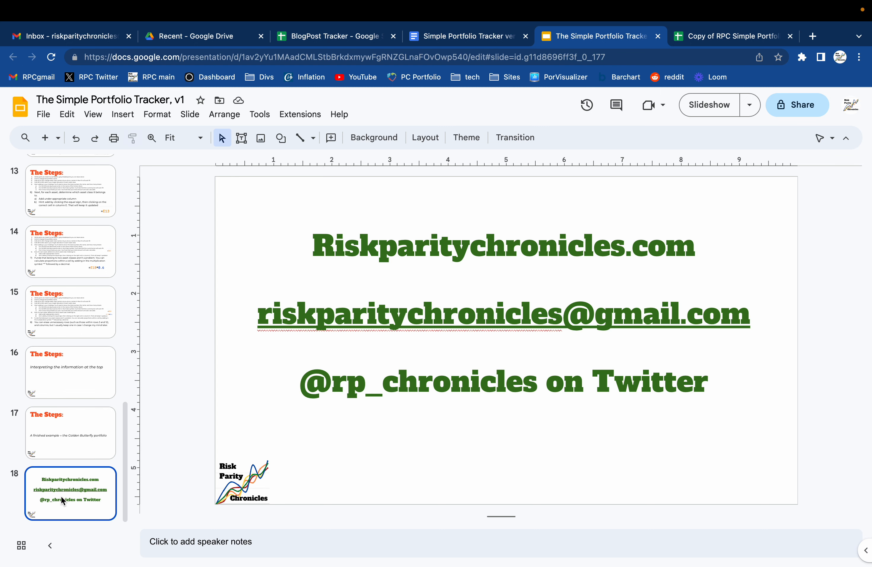